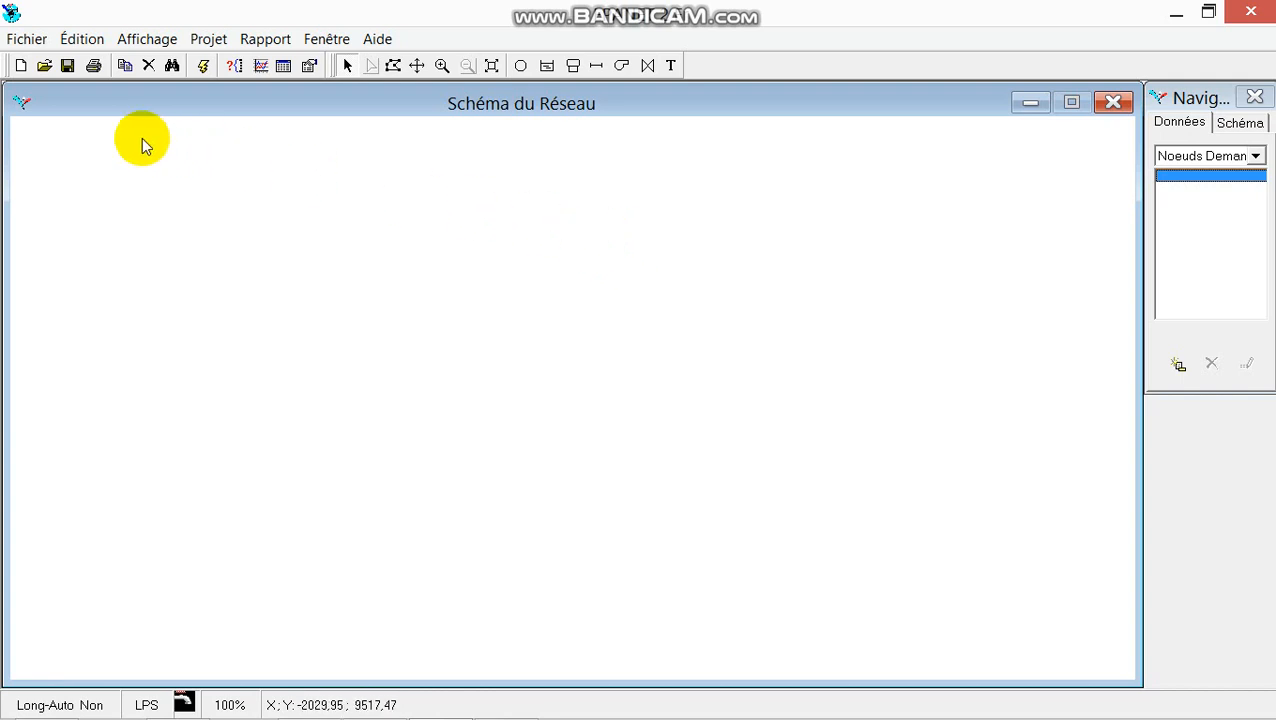
# - Create a new project without saving the changes to the current one
pyautogui.click(27, 39)
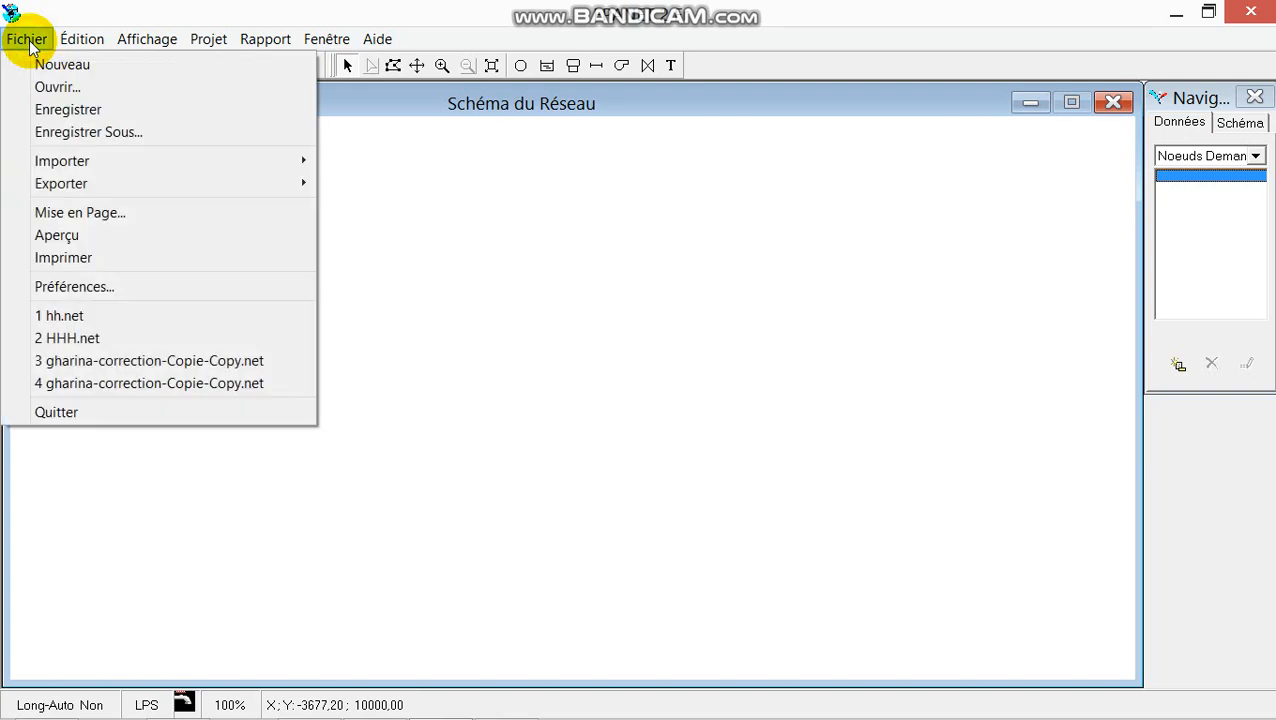
pyautogui.click(40, 63)
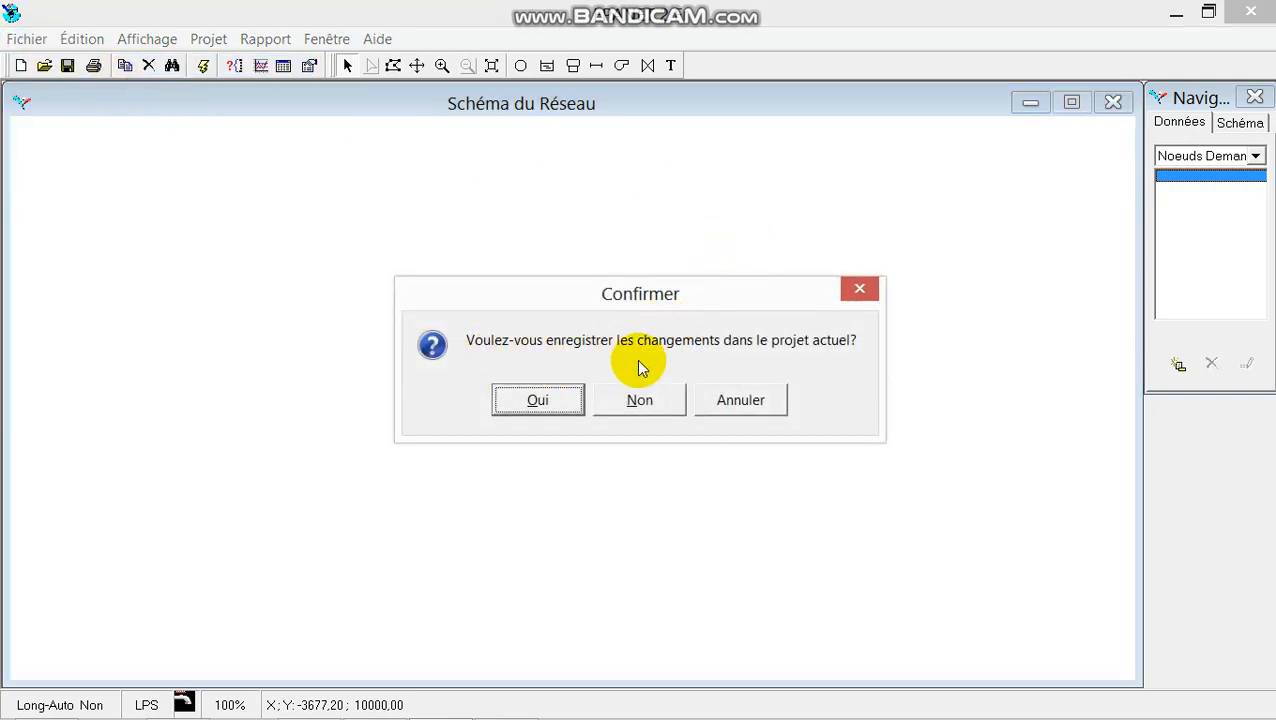
pyautogui.click(628, 399)
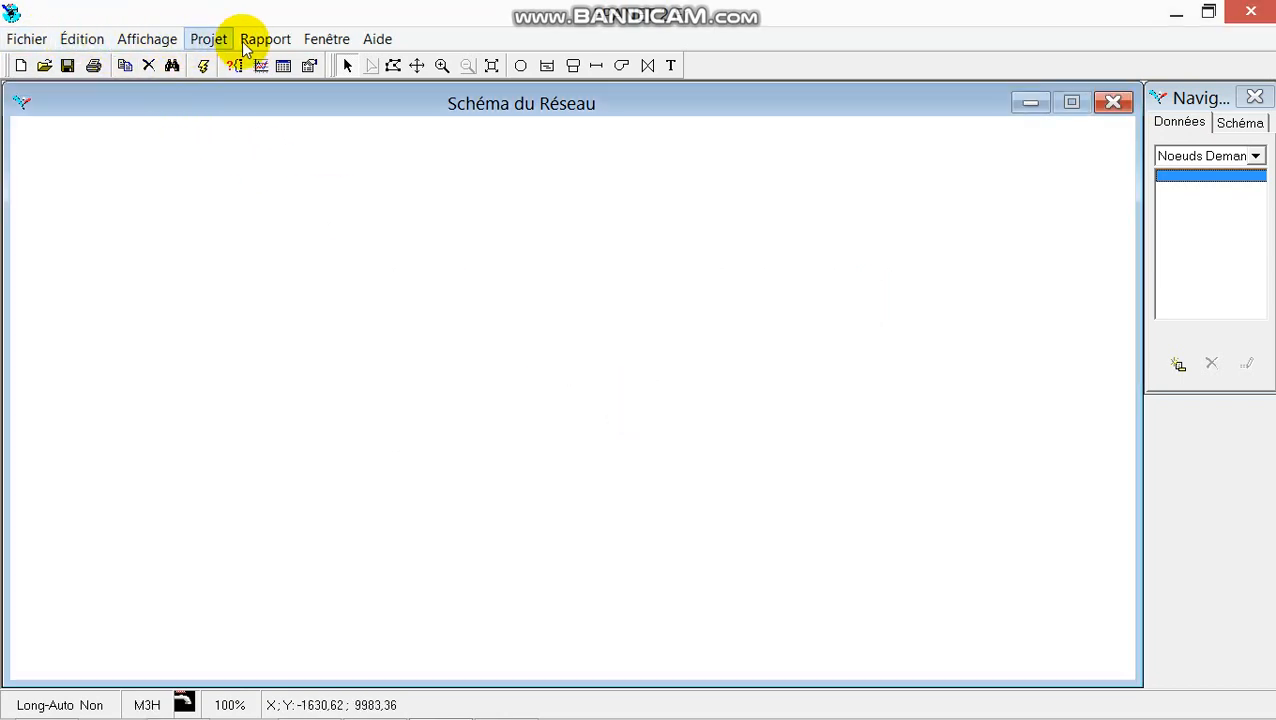
# - In the project's hydraulic default values, set the flow units (Unités de Débit) to LPS
pyautogui.click(211, 42)
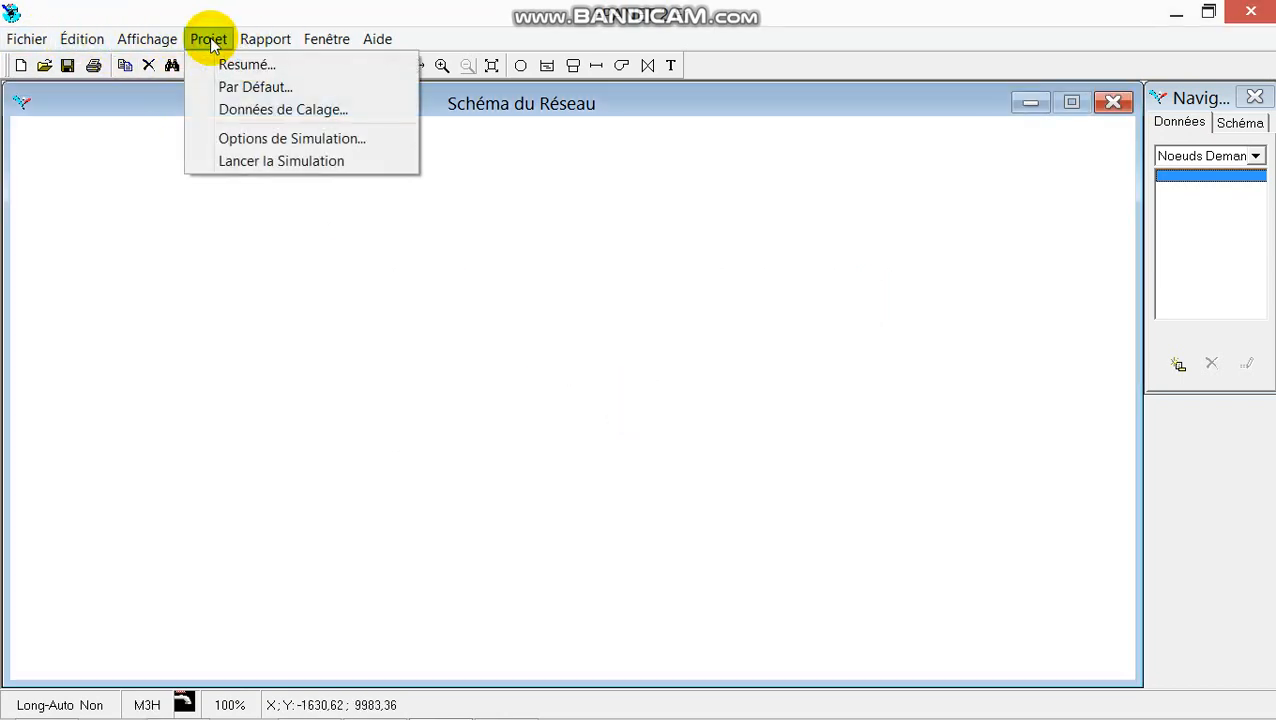
pyautogui.click(260, 89)
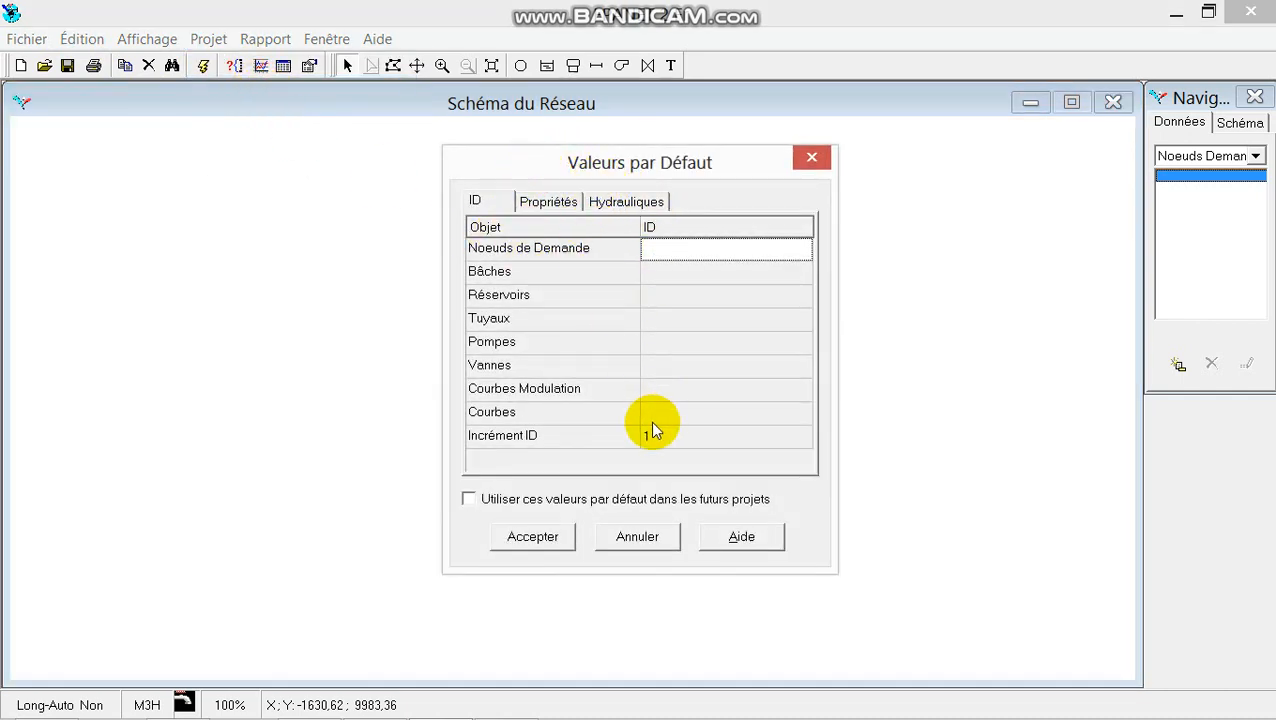
pyautogui.click(610, 203)
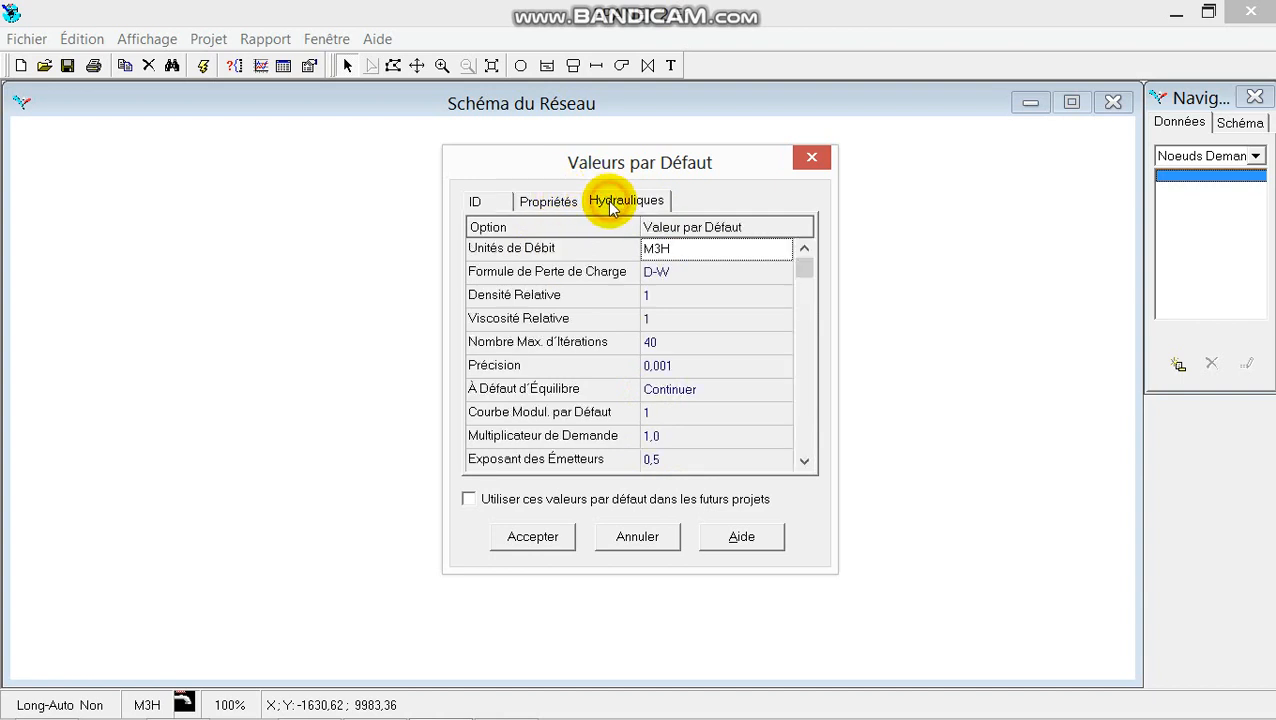
pyautogui.click(678, 251)
pyautogui.click(778, 249)
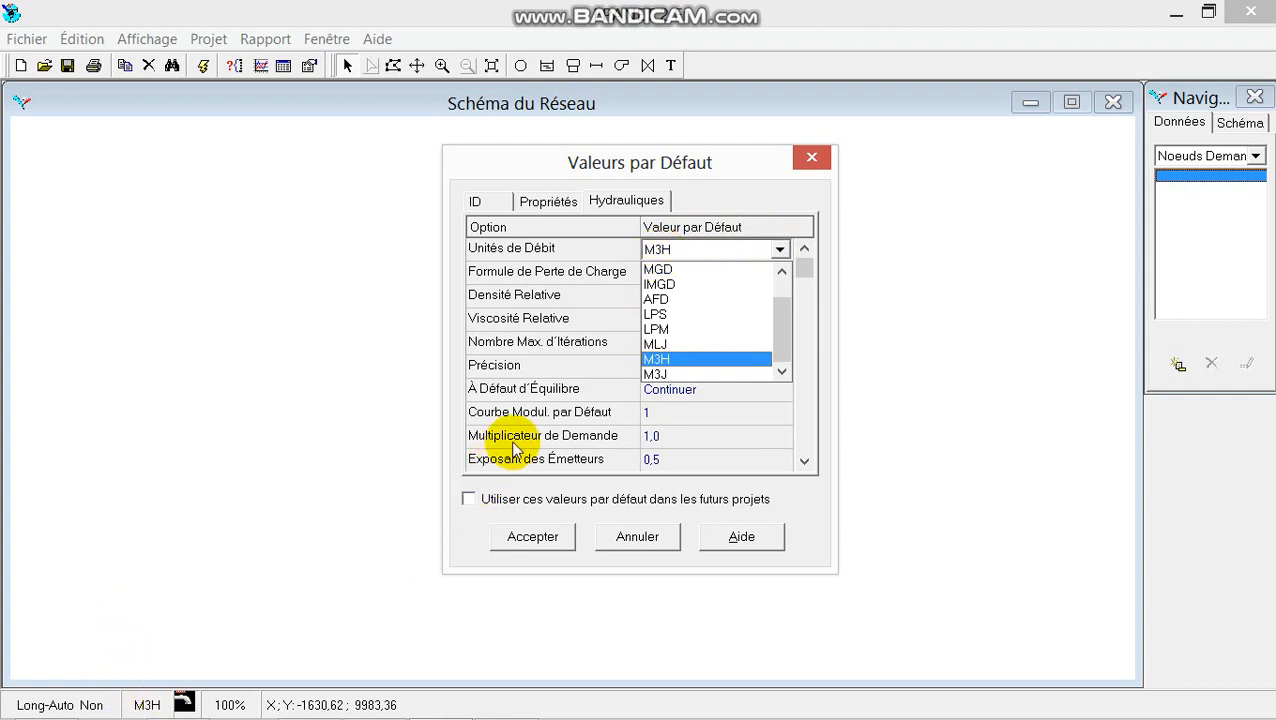
pyautogui.click(669, 315)
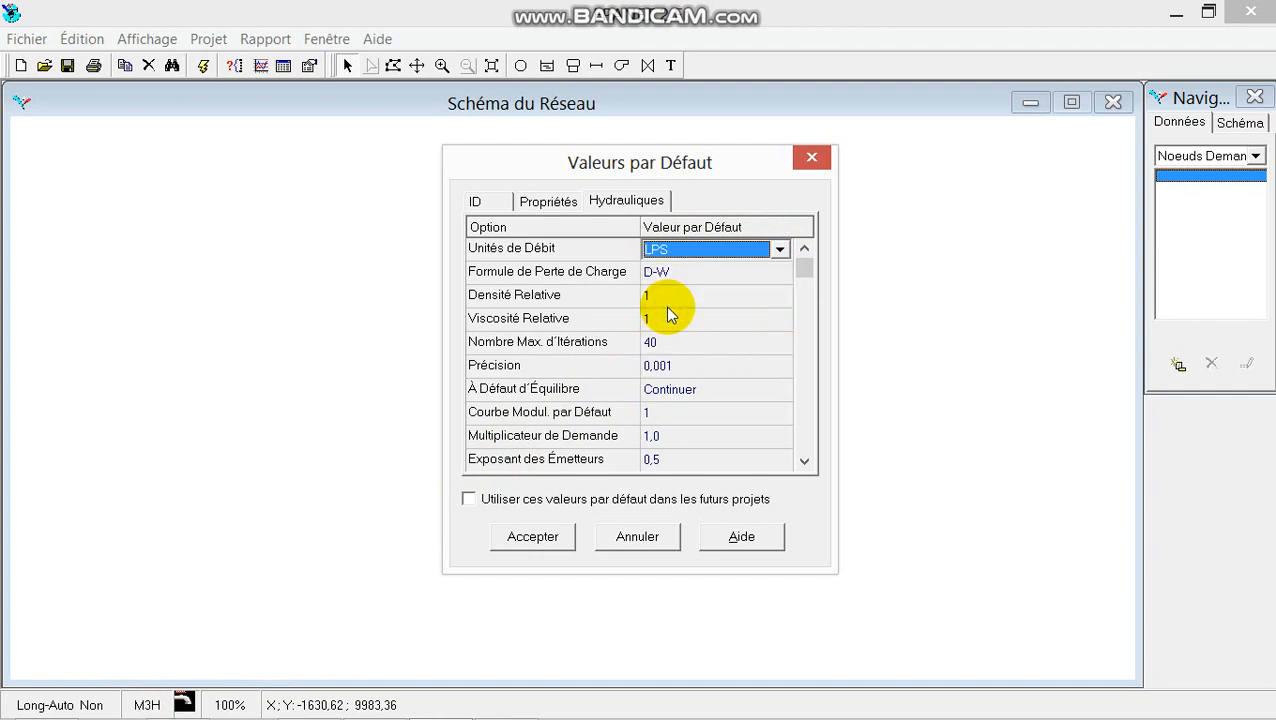
# - Choose D-W as the head loss formula and accept the default values without applying them to future projects
pyautogui.click(706, 276)
pyautogui.click(706, 276)
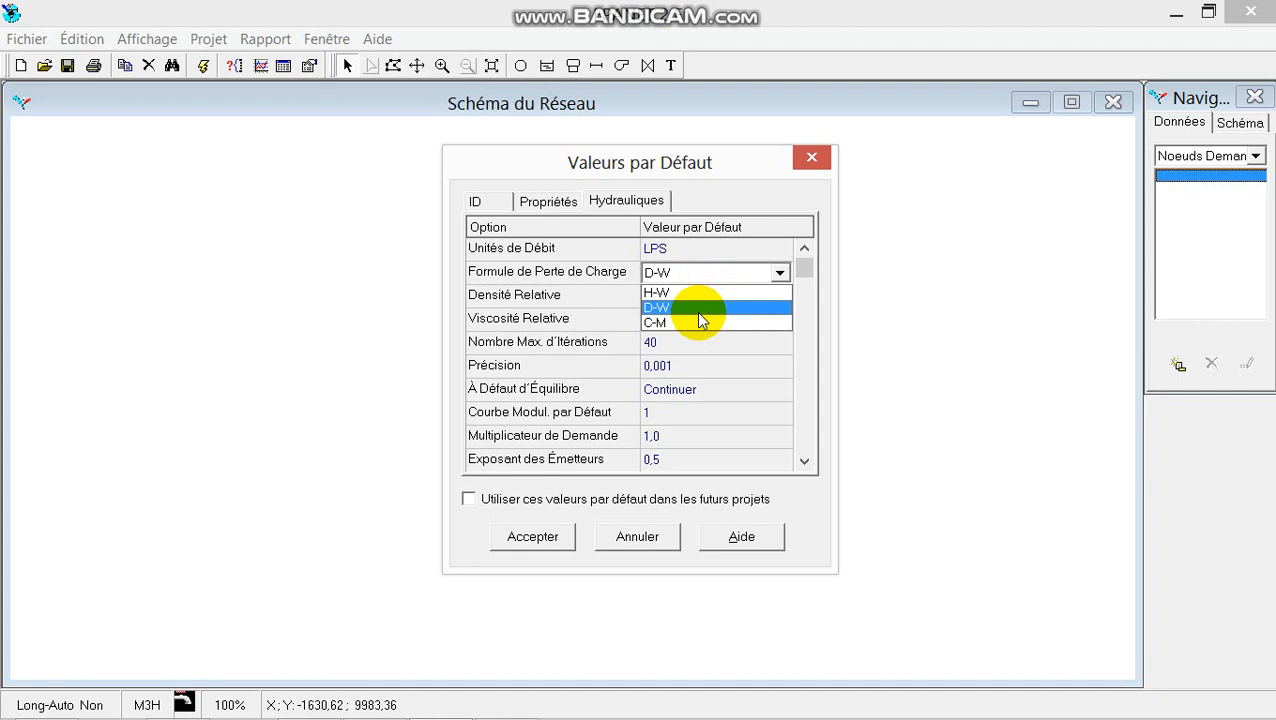
pyautogui.click(698, 308)
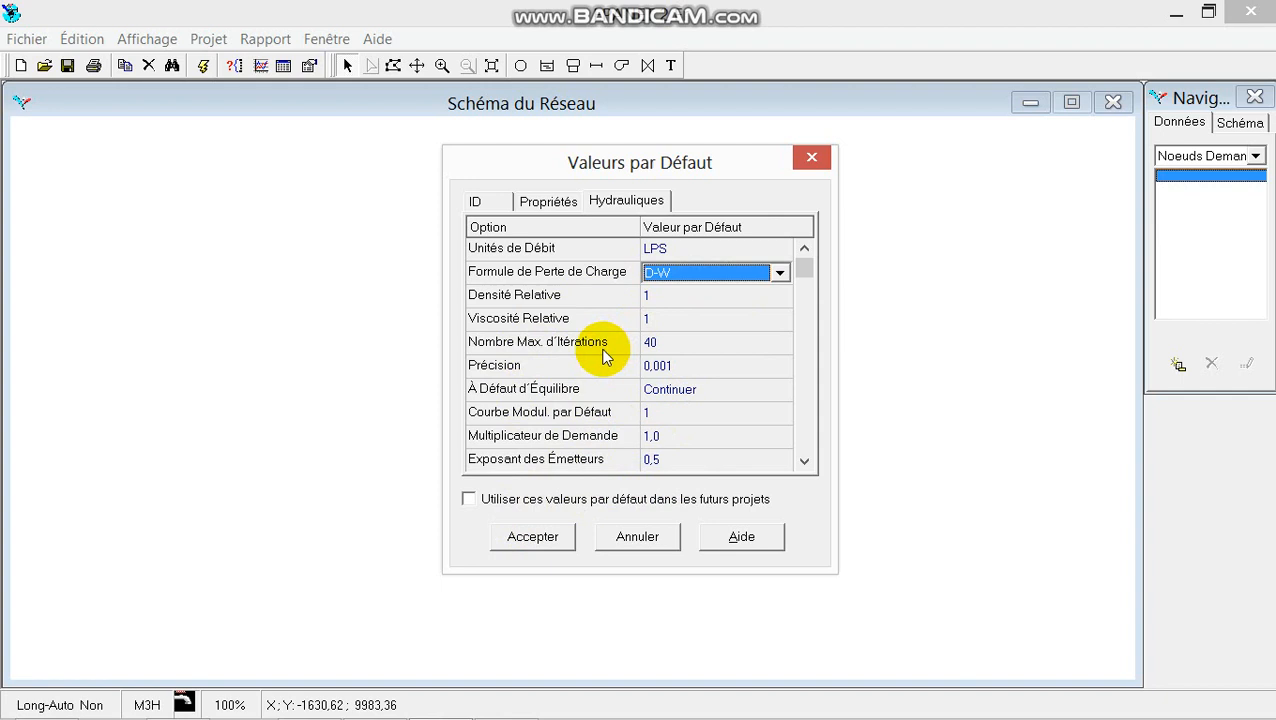
pyautogui.click(469, 498)
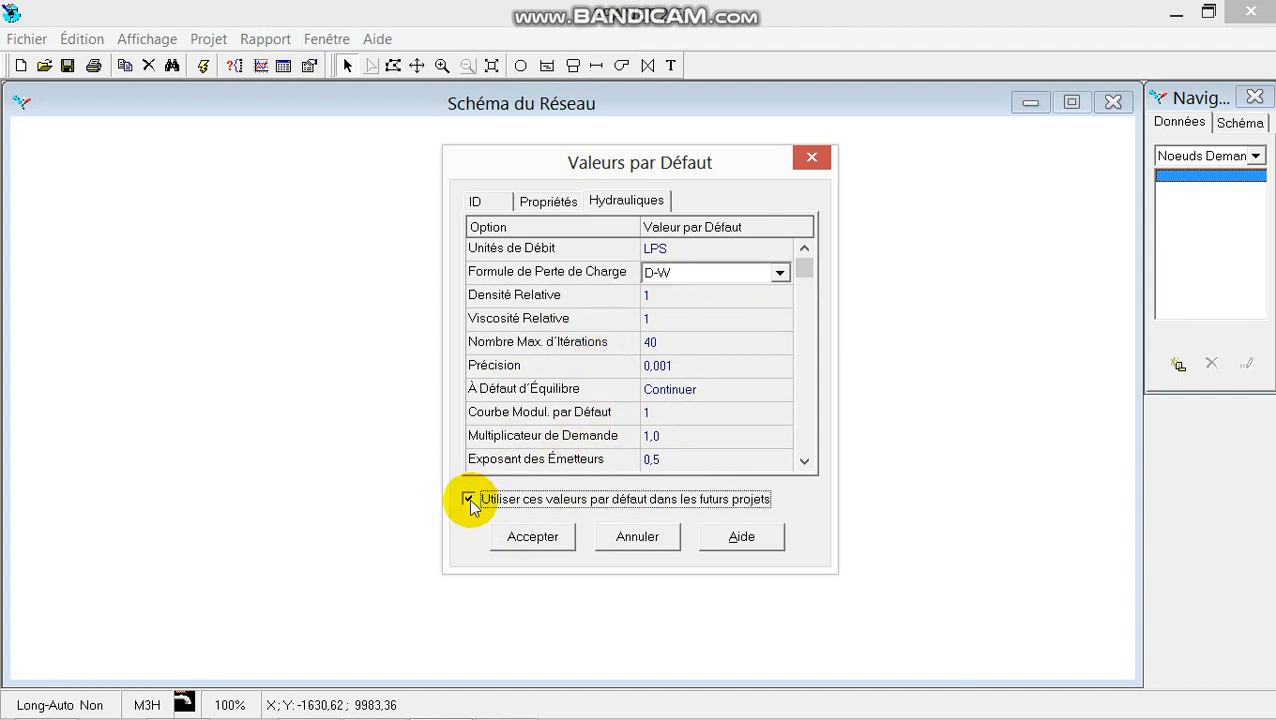
pyautogui.click(469, 499)
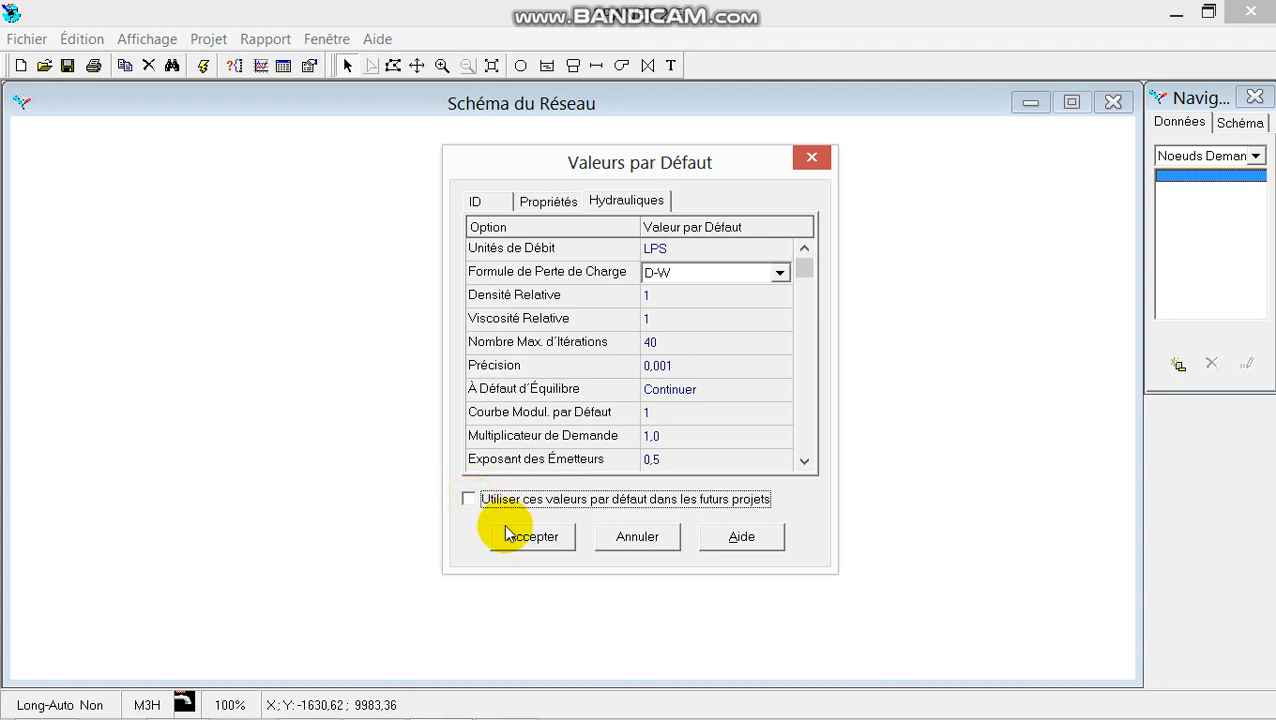
pyautogui.click(529, 537)
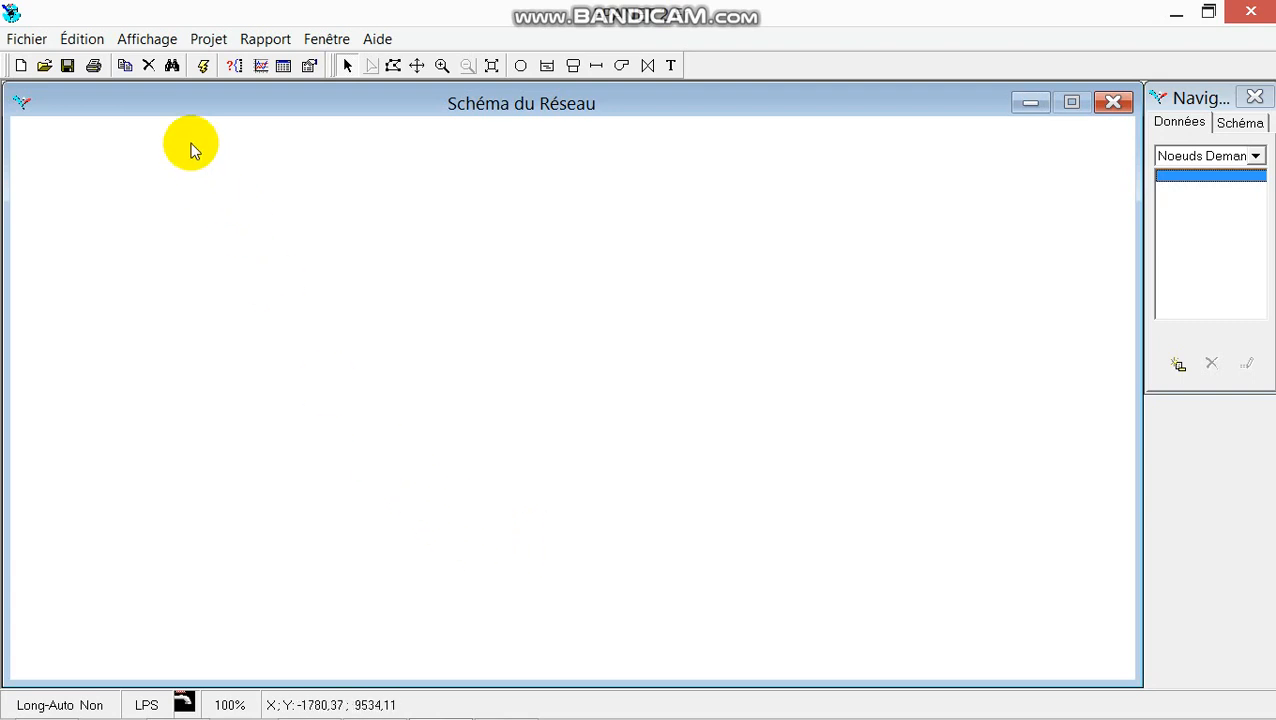
# - Open the schematic options and review the settings for nodes, links, texts, background, symbols and flow arrows
pyautogui.click(146, 38)
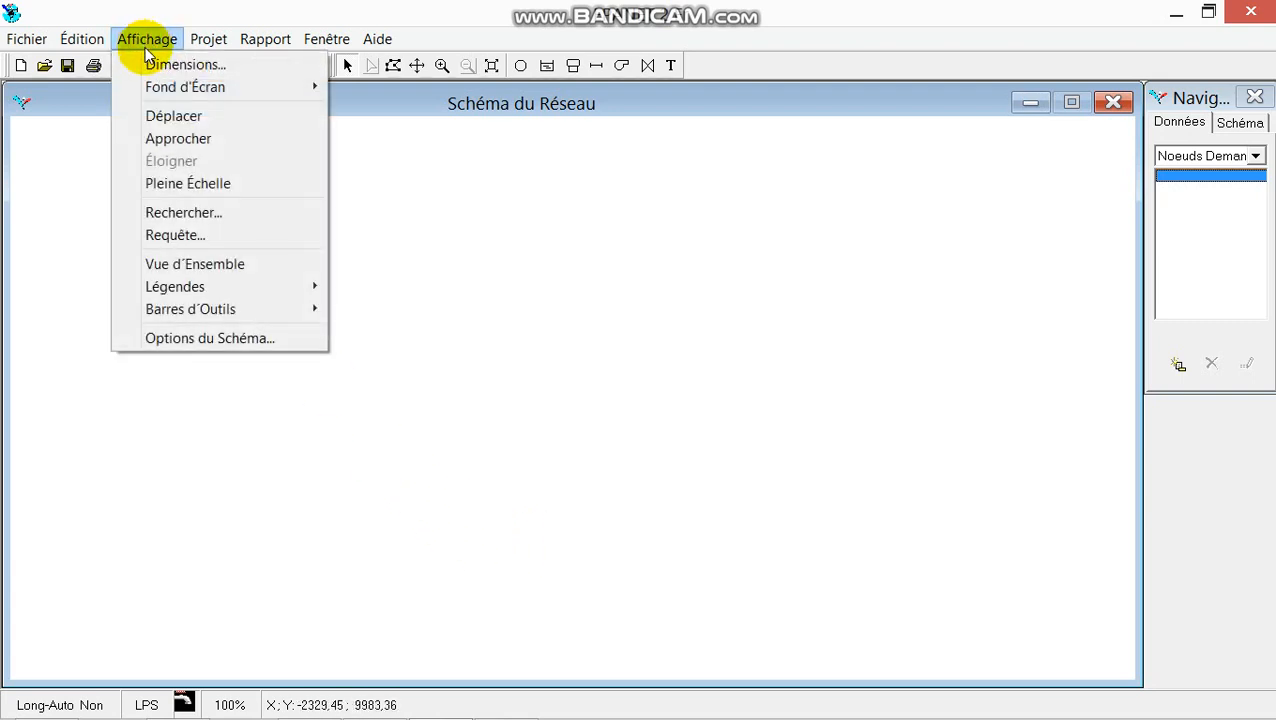
pyautogui.moveTo(203, 314)
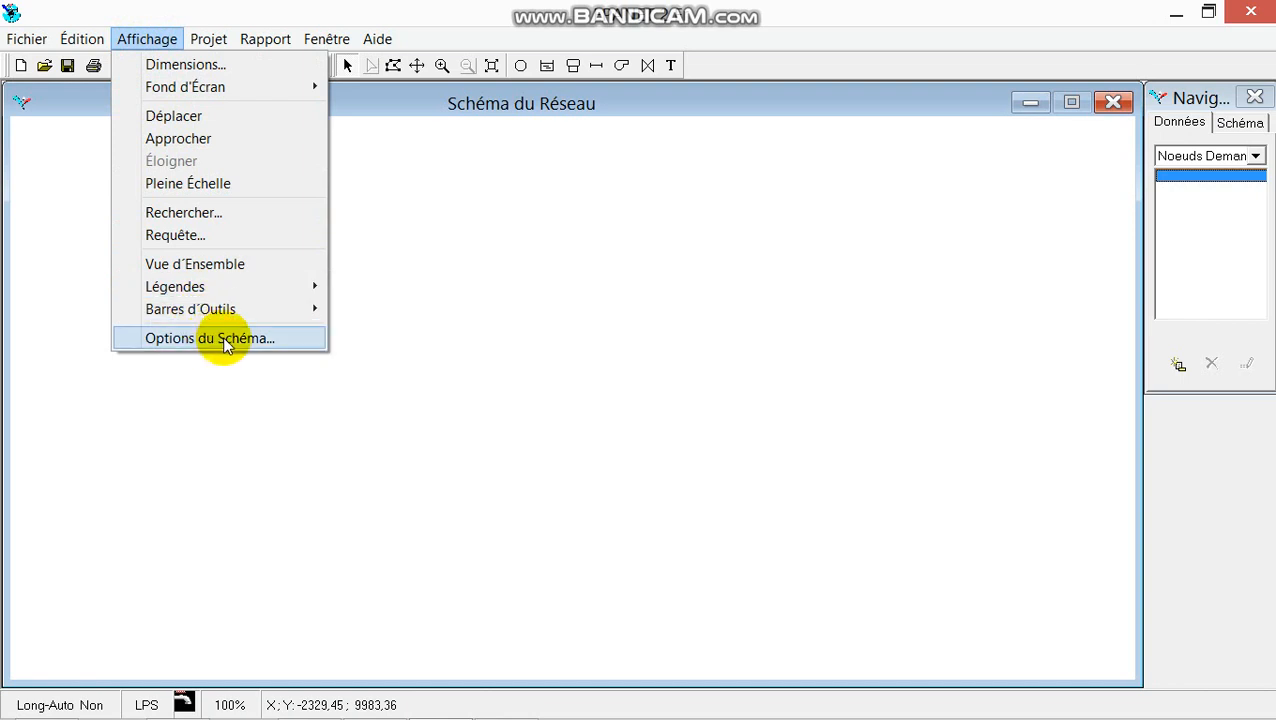
pyautogui.click(233, 340)
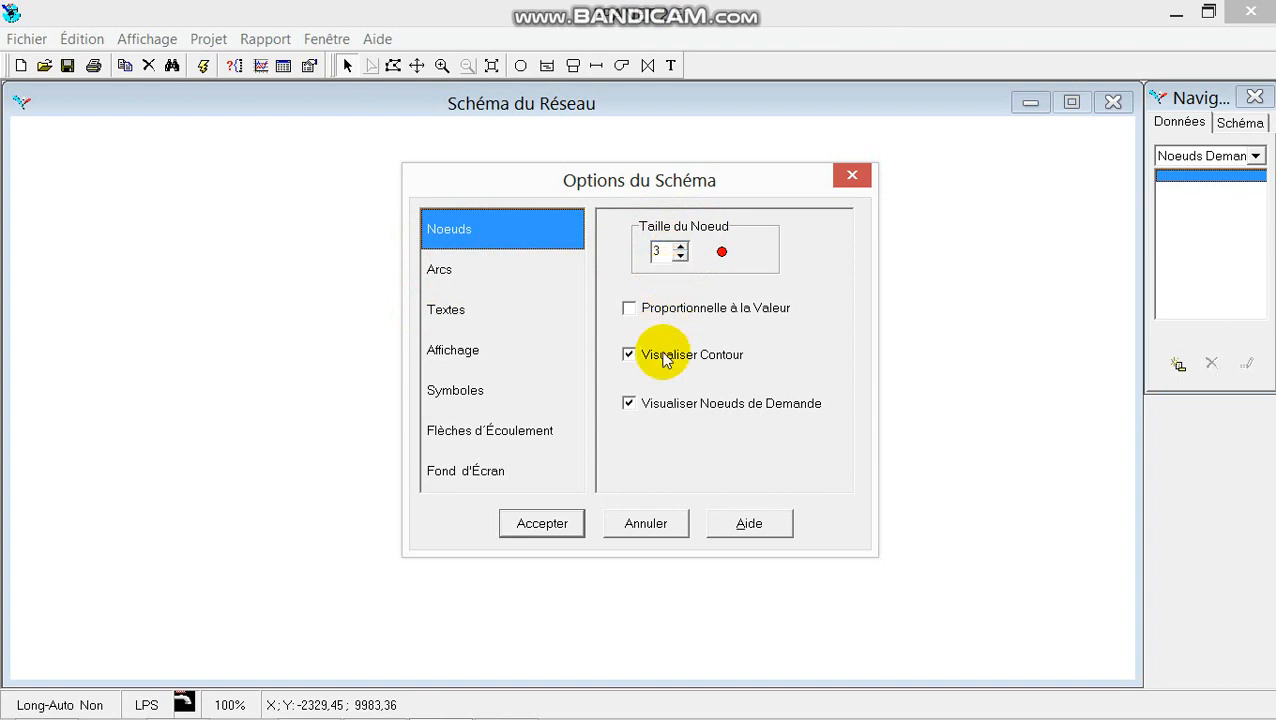
pyautogui.click(446, 278)
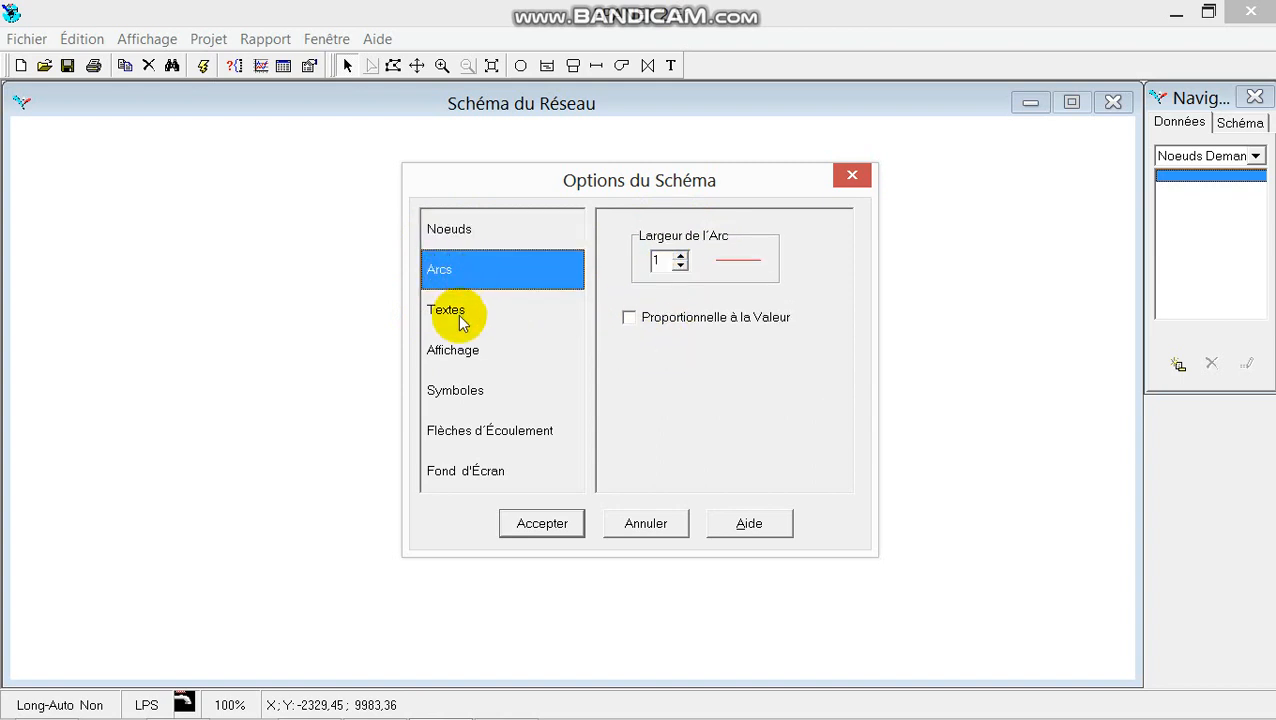
pyautogui.click(458, 315)
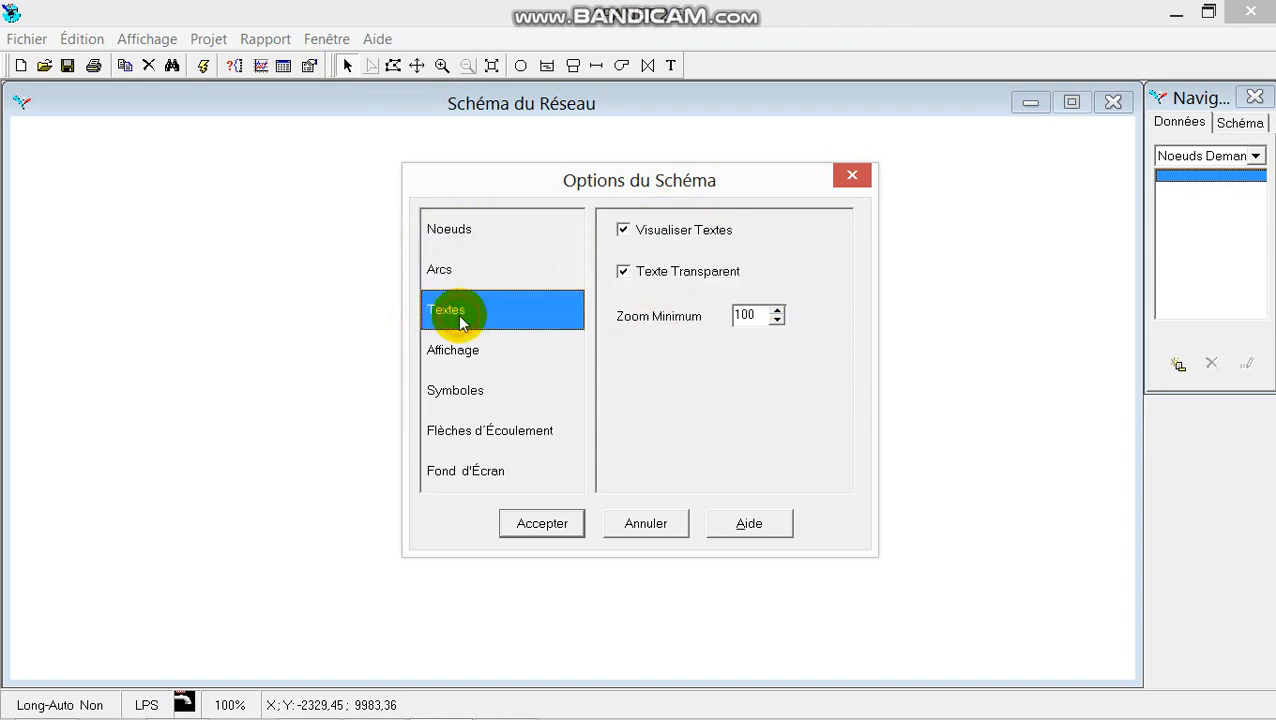
pyautogui.click(483, 471)
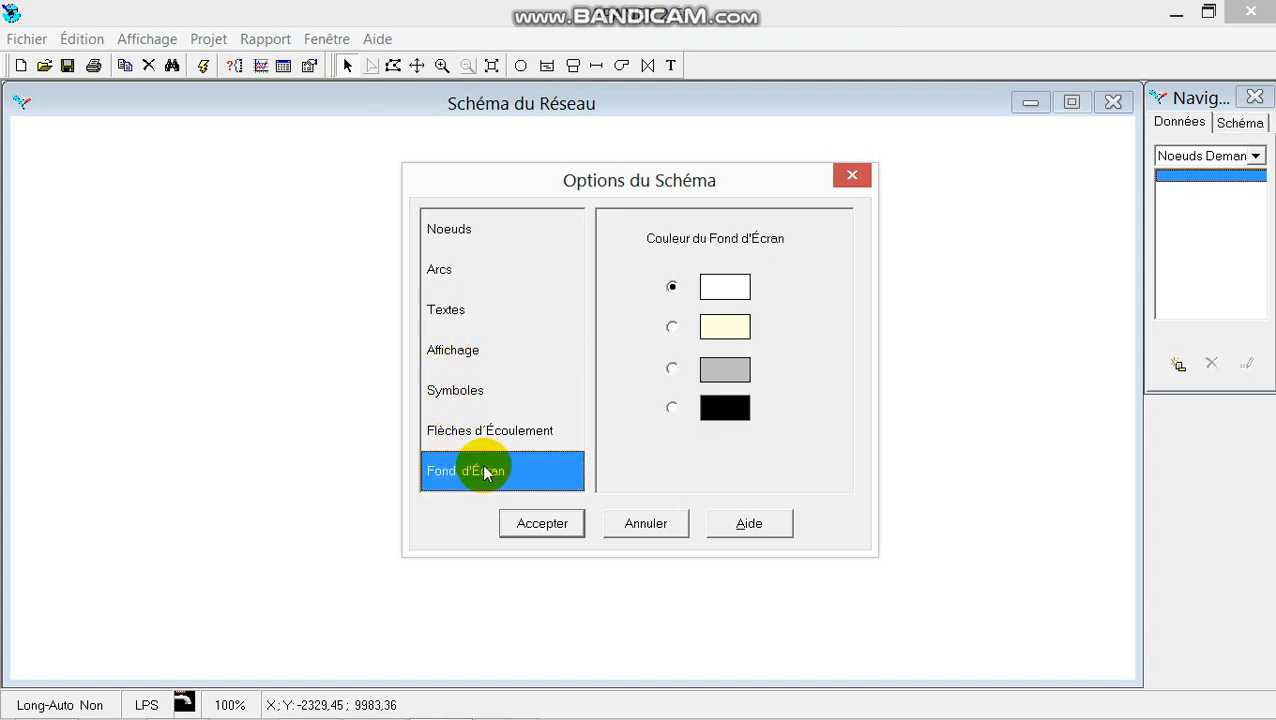
pyautogui.click(500, 391)
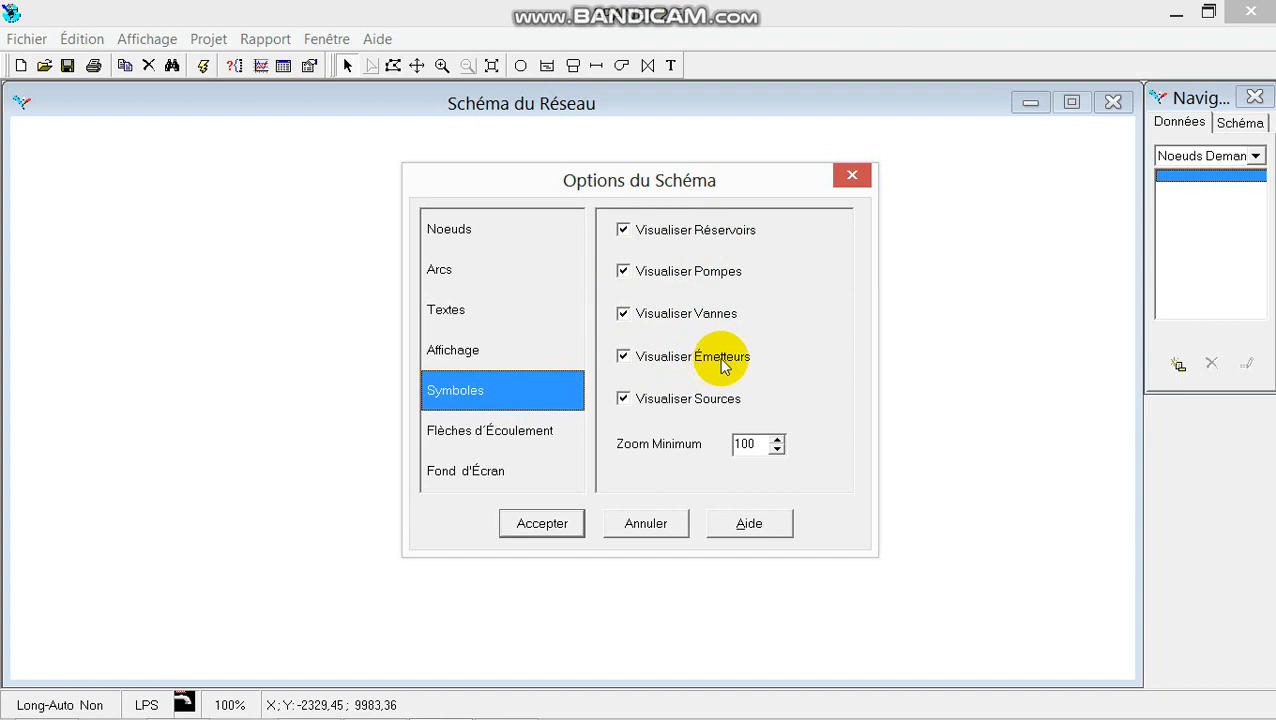
pyautogui.click(520, 445)
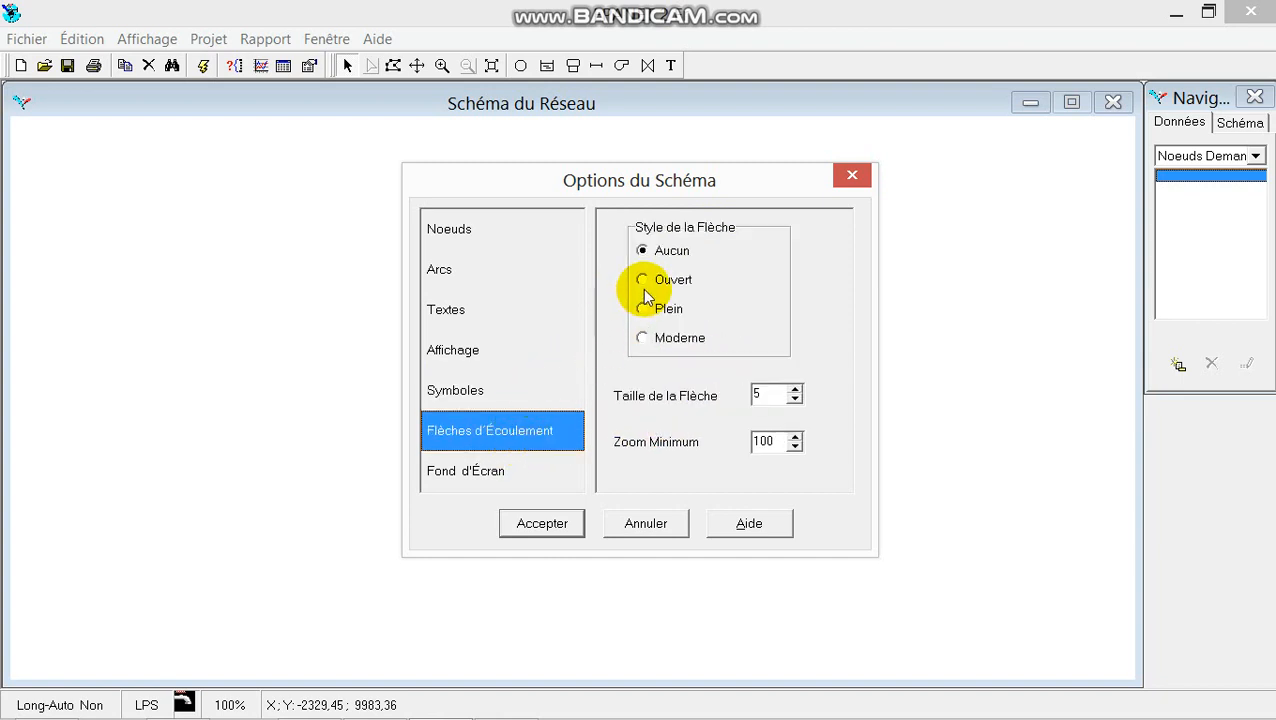
# - Enable display of node IDs, node values, link IDs and link values in the schematic options, and accept them
pyautogui.click(507, 351)
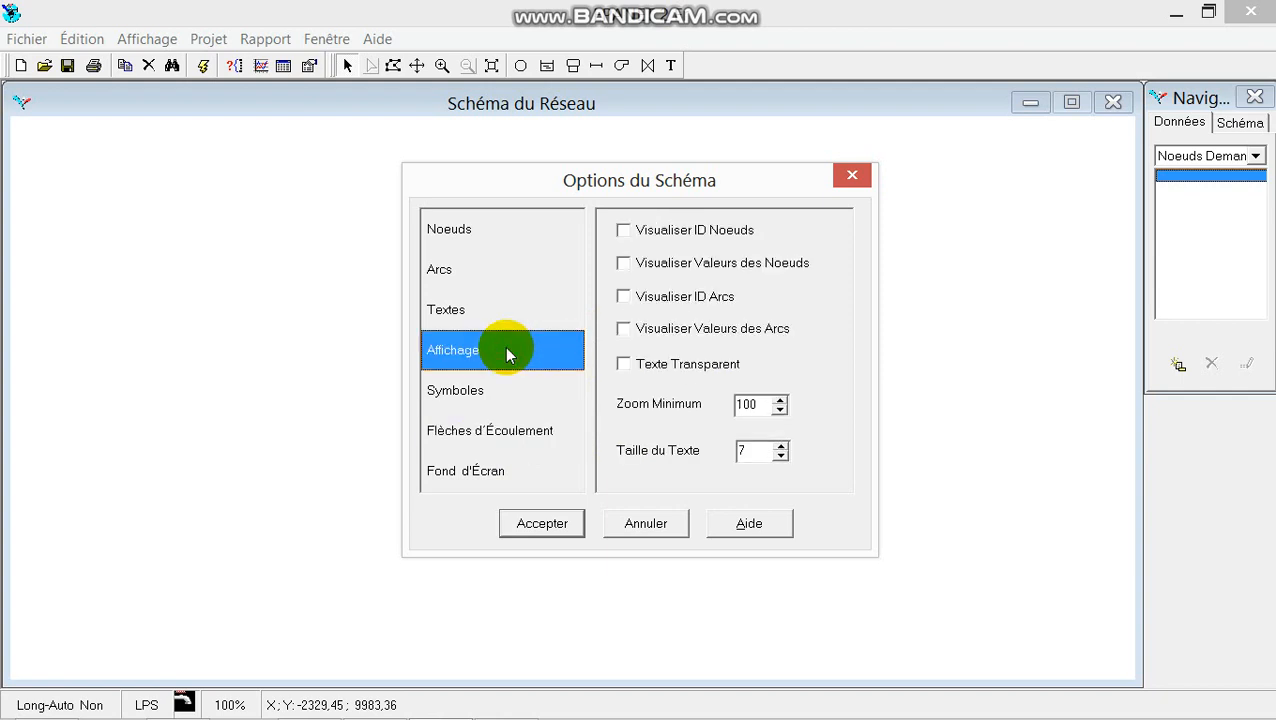
pyautogui.click(626, 235)
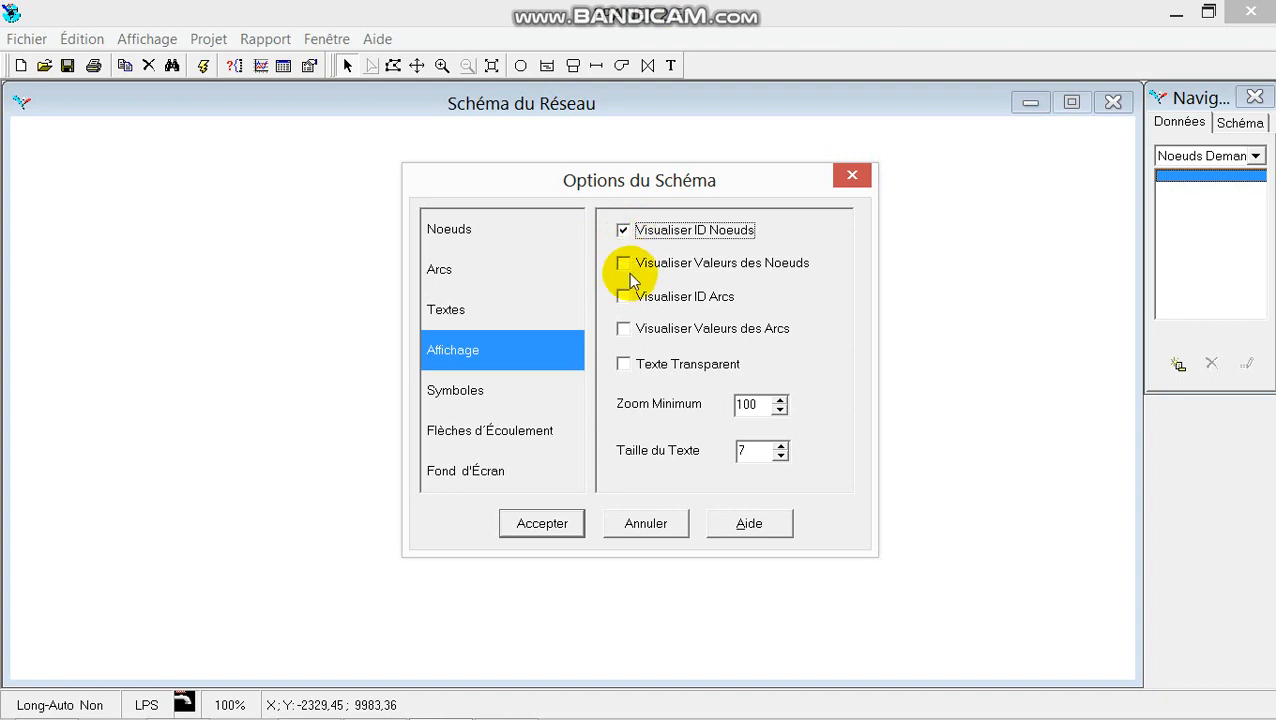
pyautogui.click(625, 264)
pyautogui.click(625, 299)
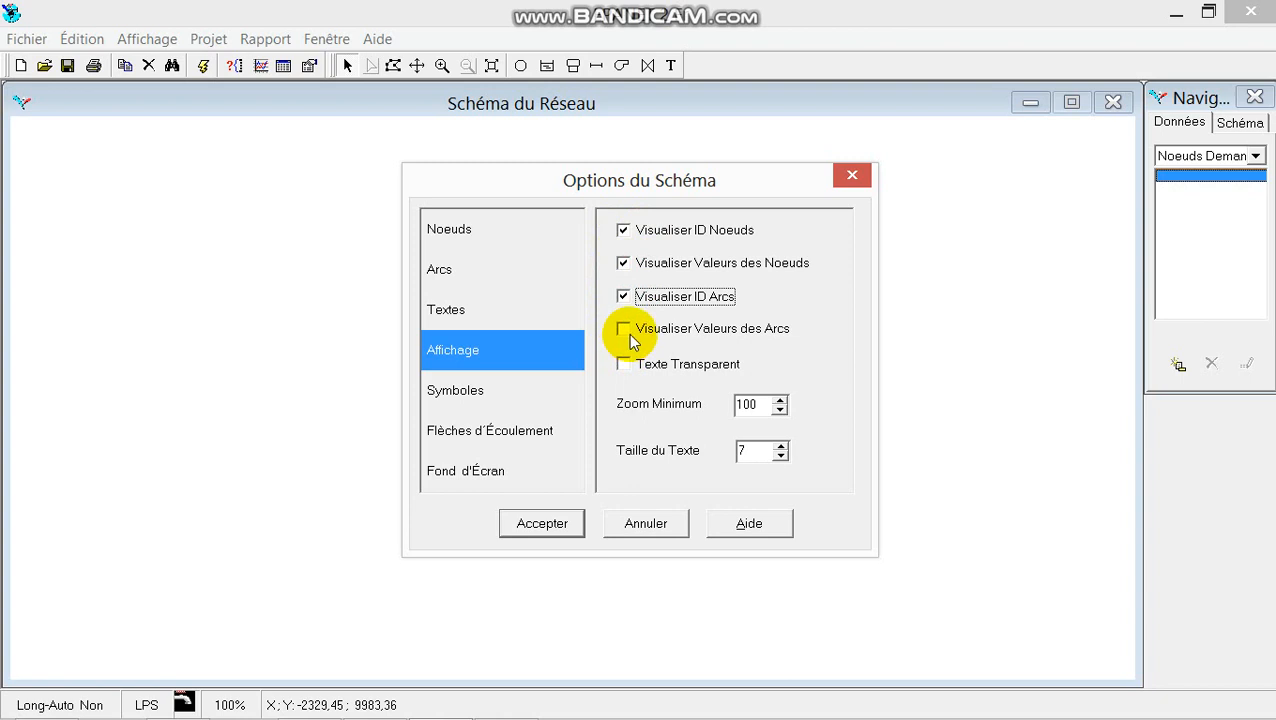
pyautogui.click(625, 330)
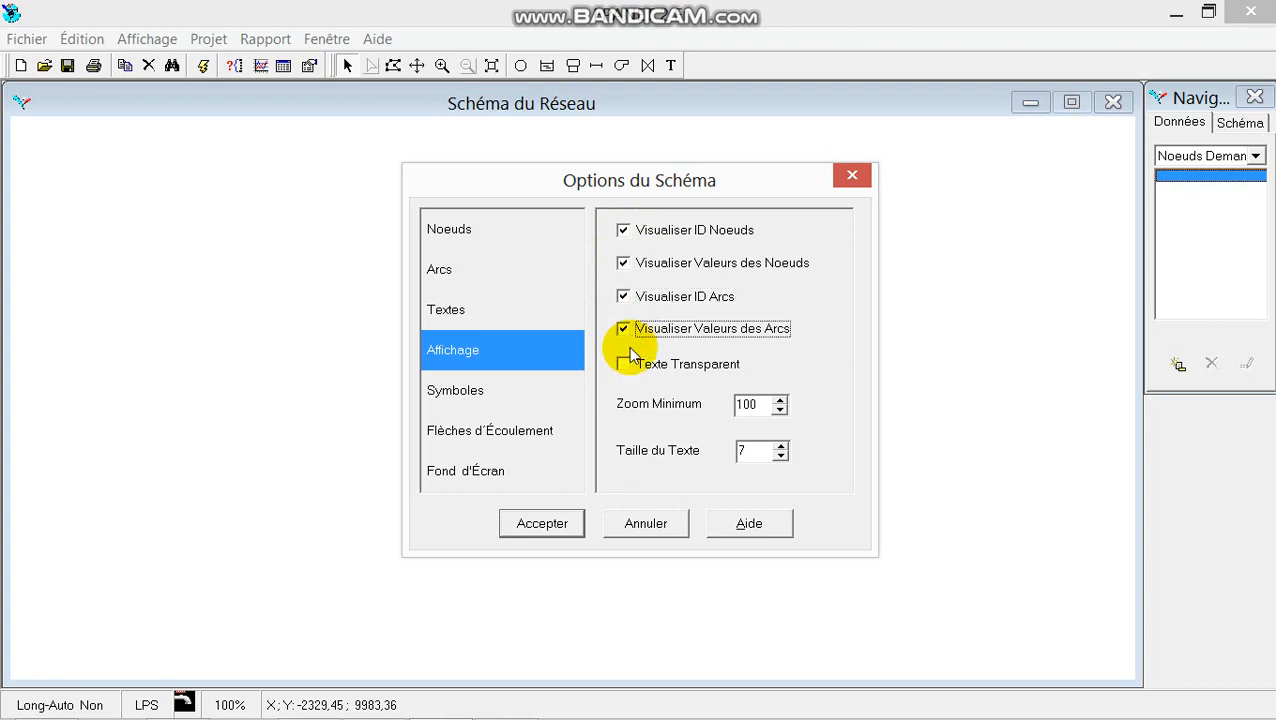
pyautogui.click(543, 525)
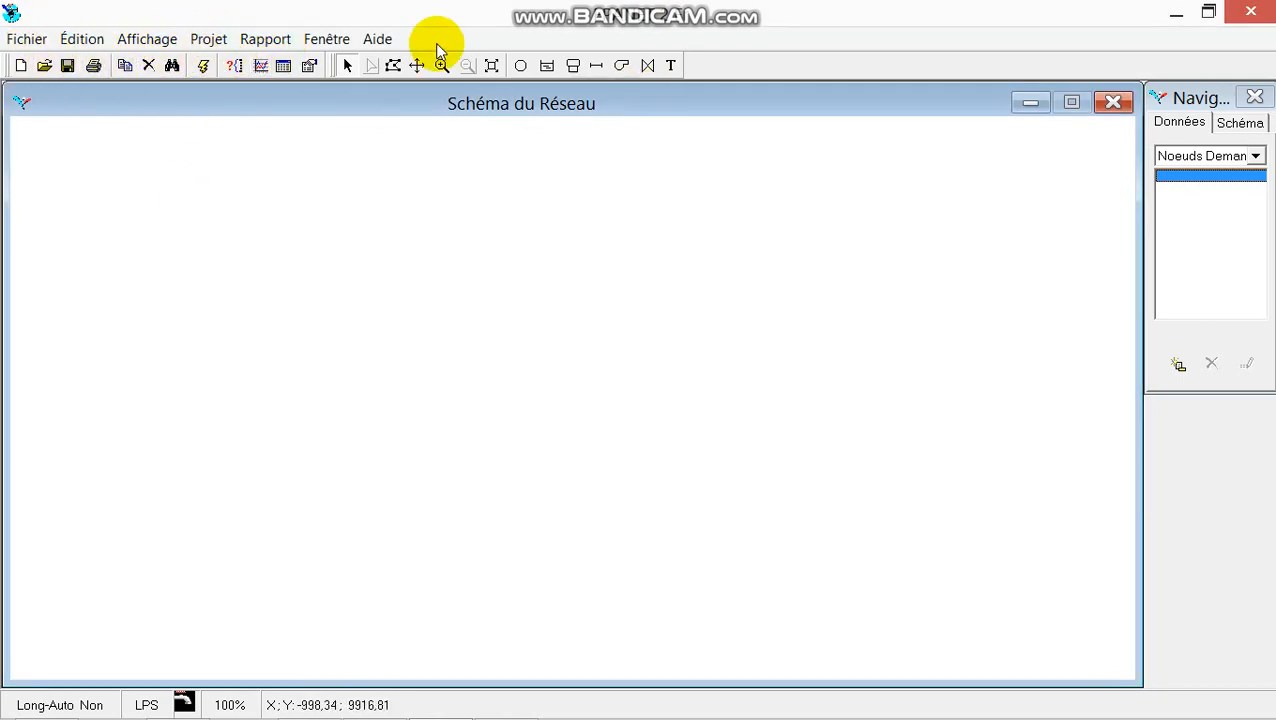
# - Hide the Standard and Schéma toolbars
pyautogui.click(147, 38)
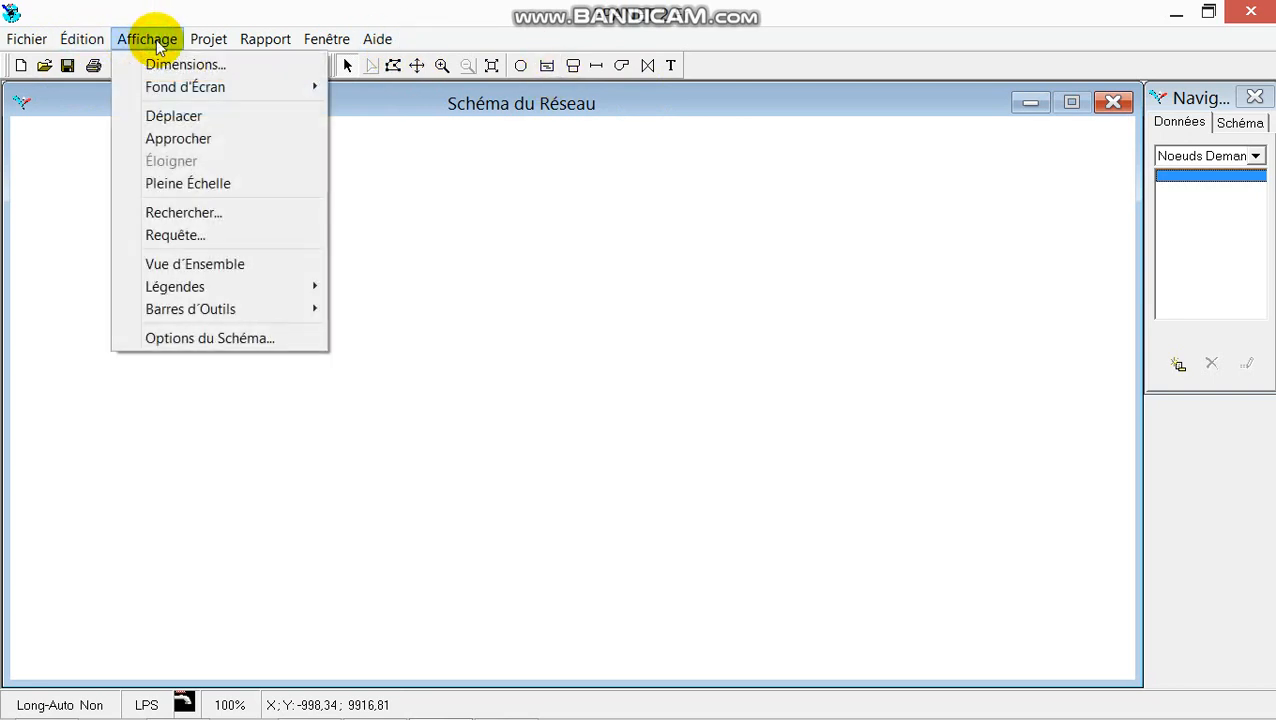
pyautogui.moveTo(253, 308)
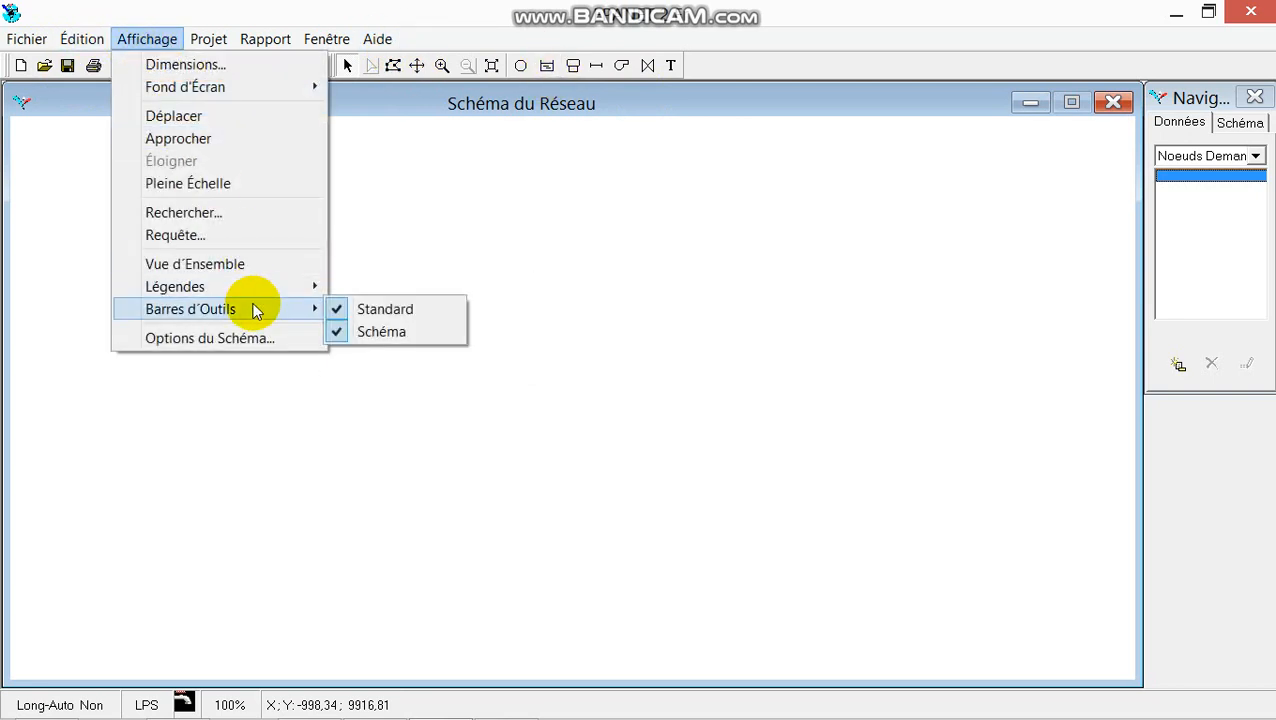
pyautogui.click(337, 314)
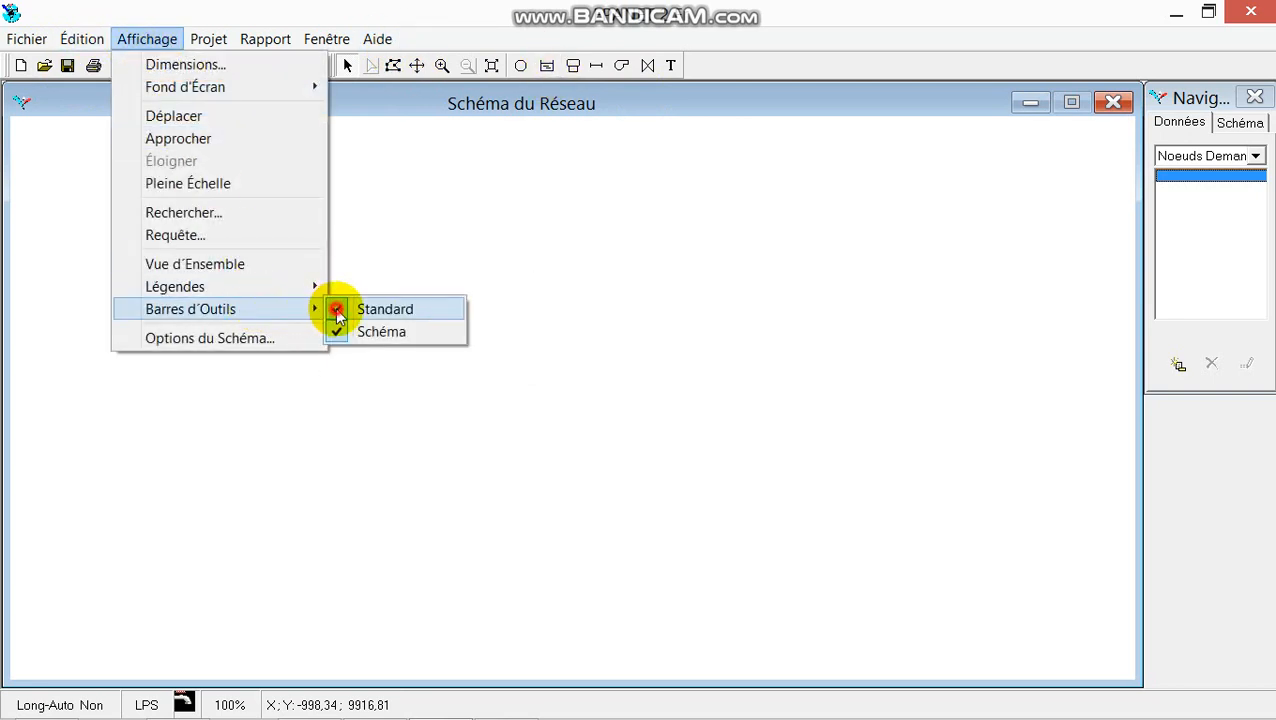
pyautogui.click(140, 39)
pyautogui.moveTo(303, 310)
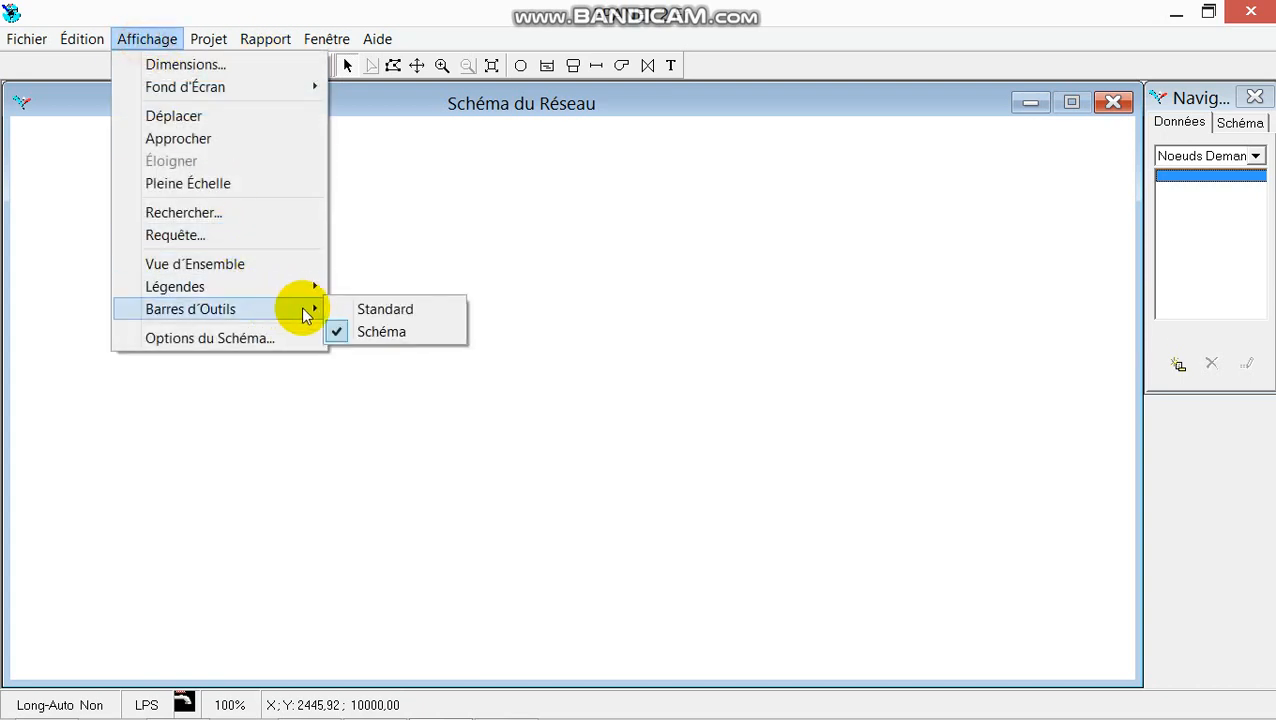
pyautogui.click(360, 331)
# - Show the Standard and Schéma toolbars again
pyautogui.click(147, 39)
pyautogui.moveTo(170, 92)
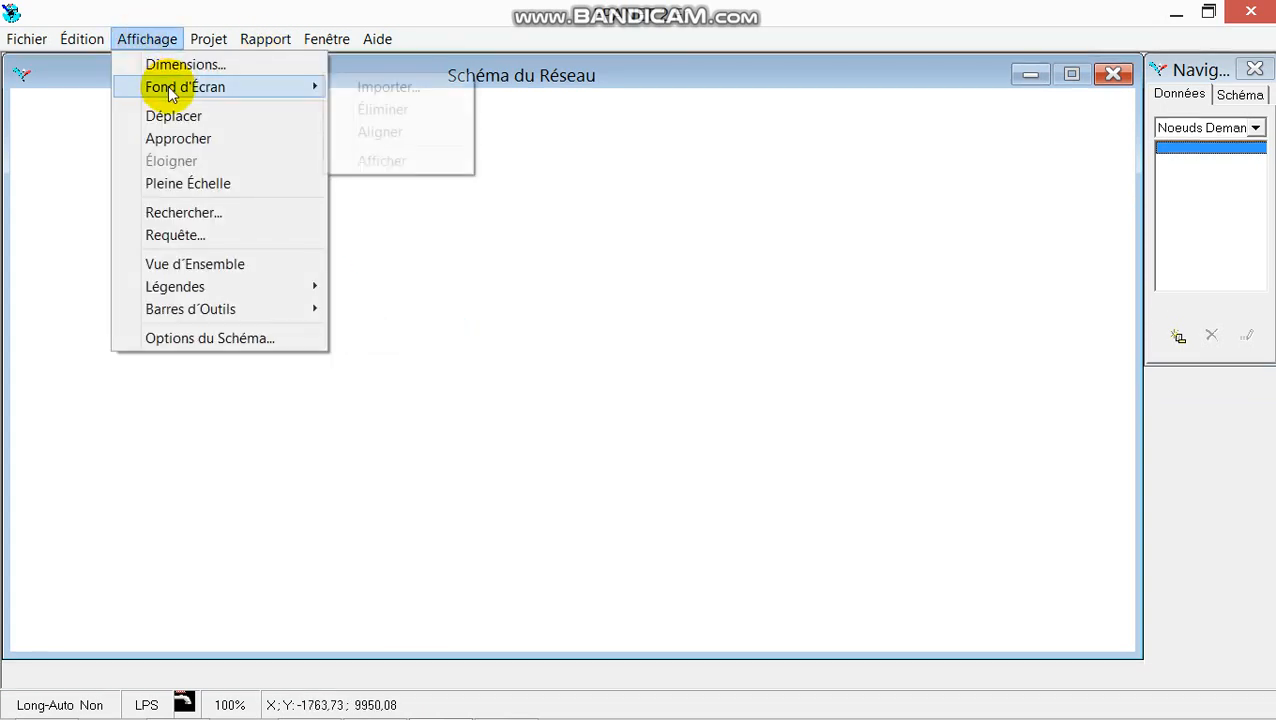
pyautogui.moveTo(242, 313)
pyautogui.click(340, 309)
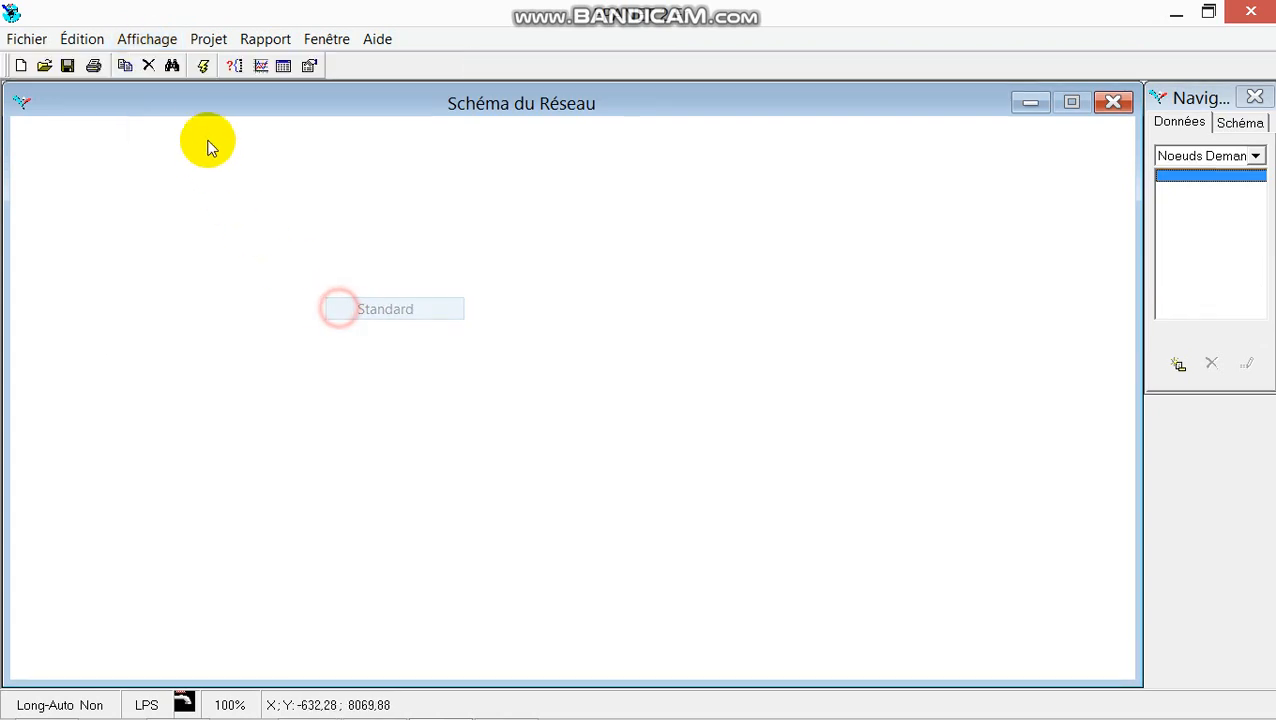
pyautogui.click(138, 39)
pyautogui.moveTo(262, 313)
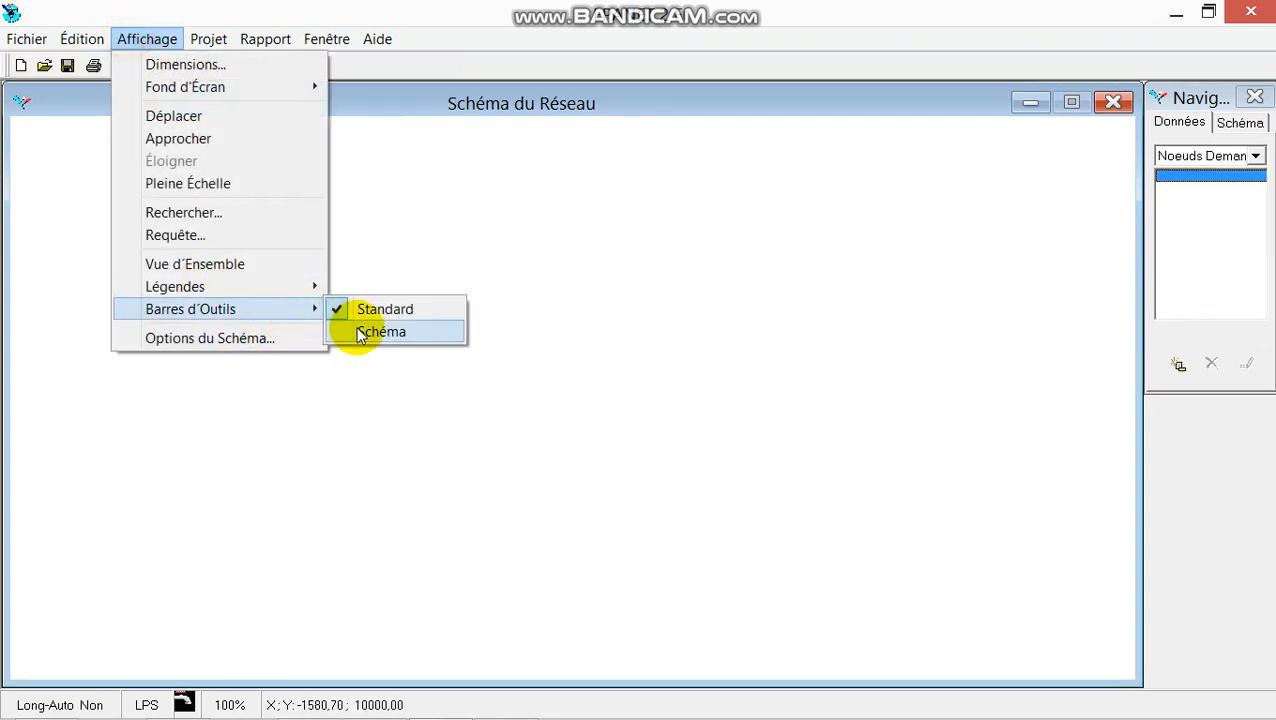
pyautogui.click(360, 333)
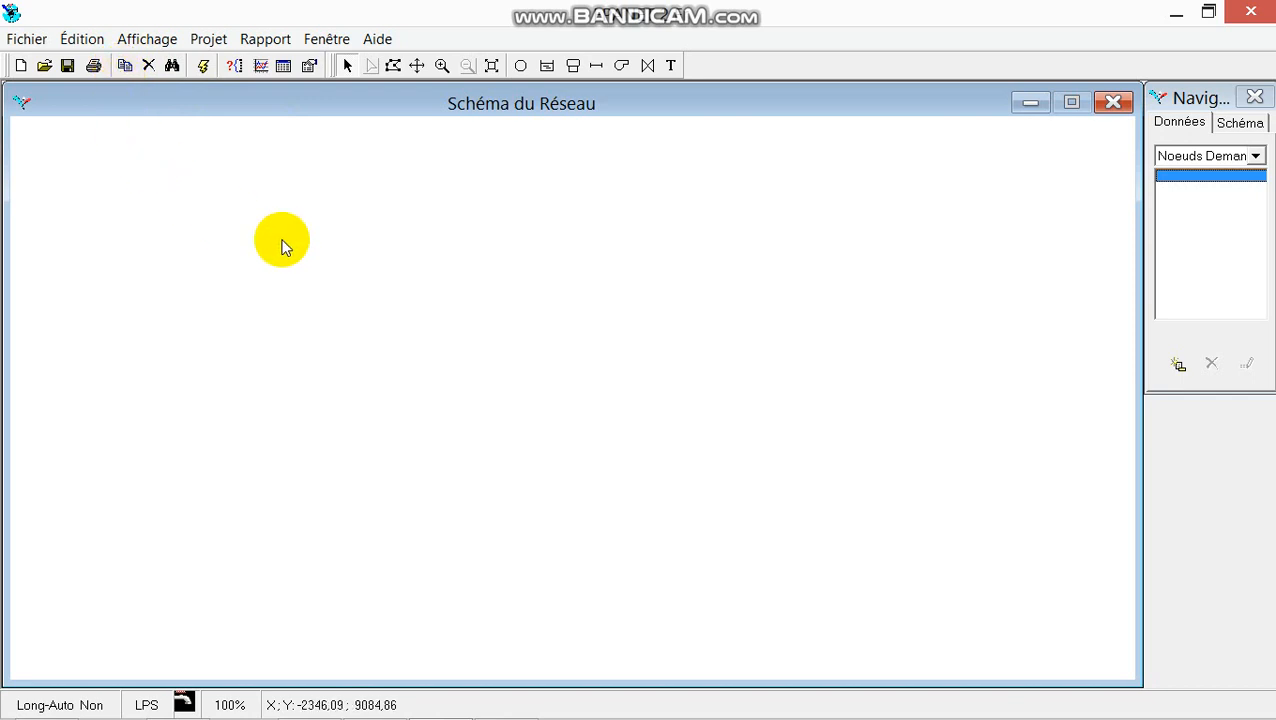
# - Place a reservoir (Bâche) in the schematic's upper-left area at about (216, 7700), and two demand nodes in a row to its right
pyautogui.click(547, 67)
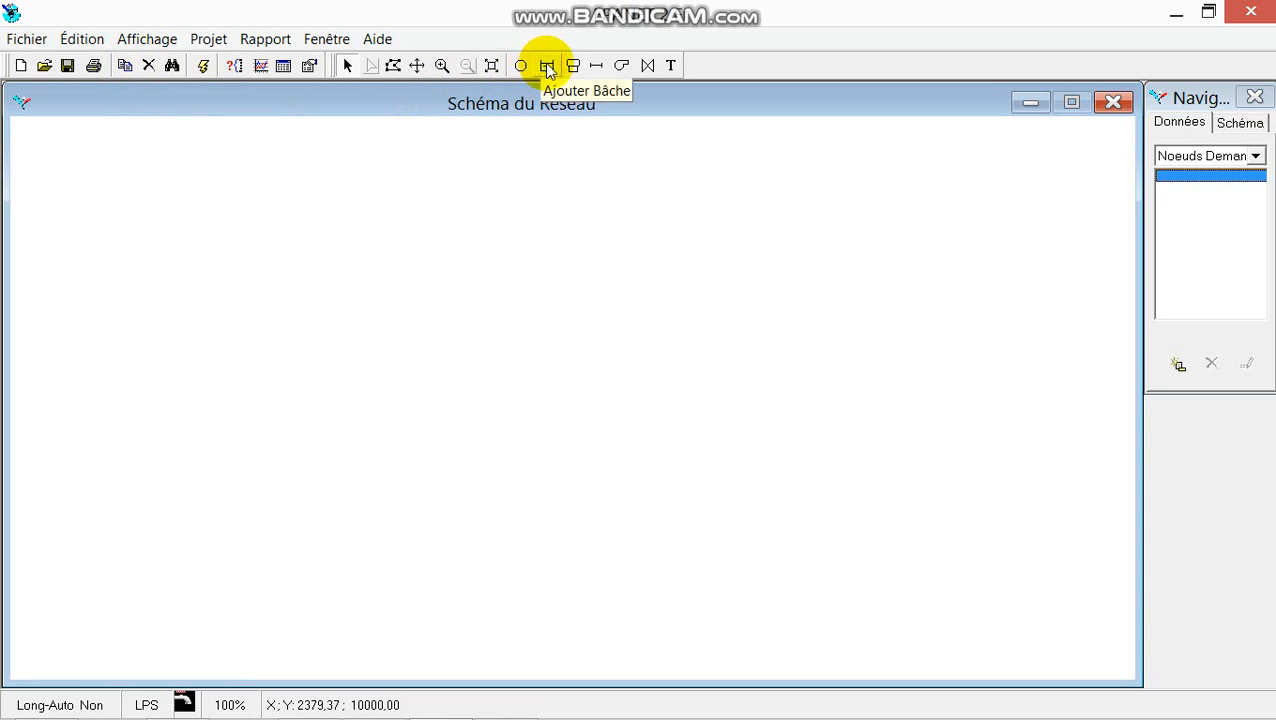
pyautogui.click(300, 245)
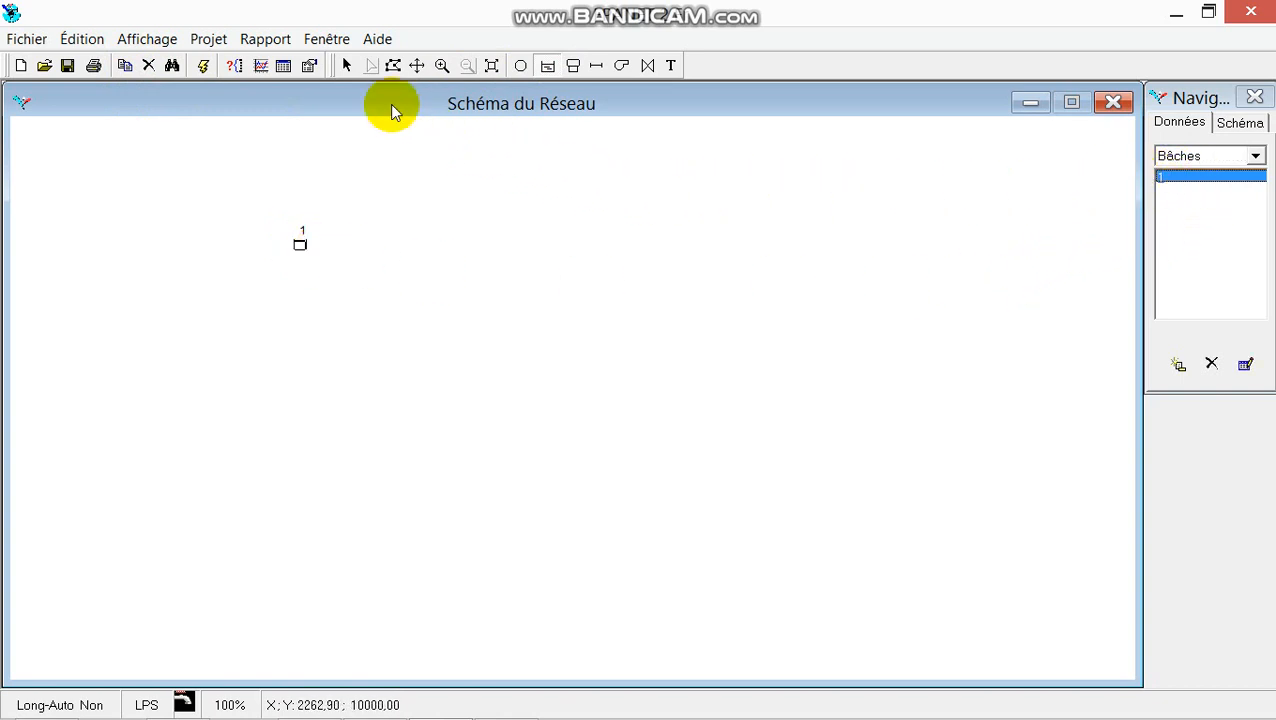
pyautogui.click(519, 68)
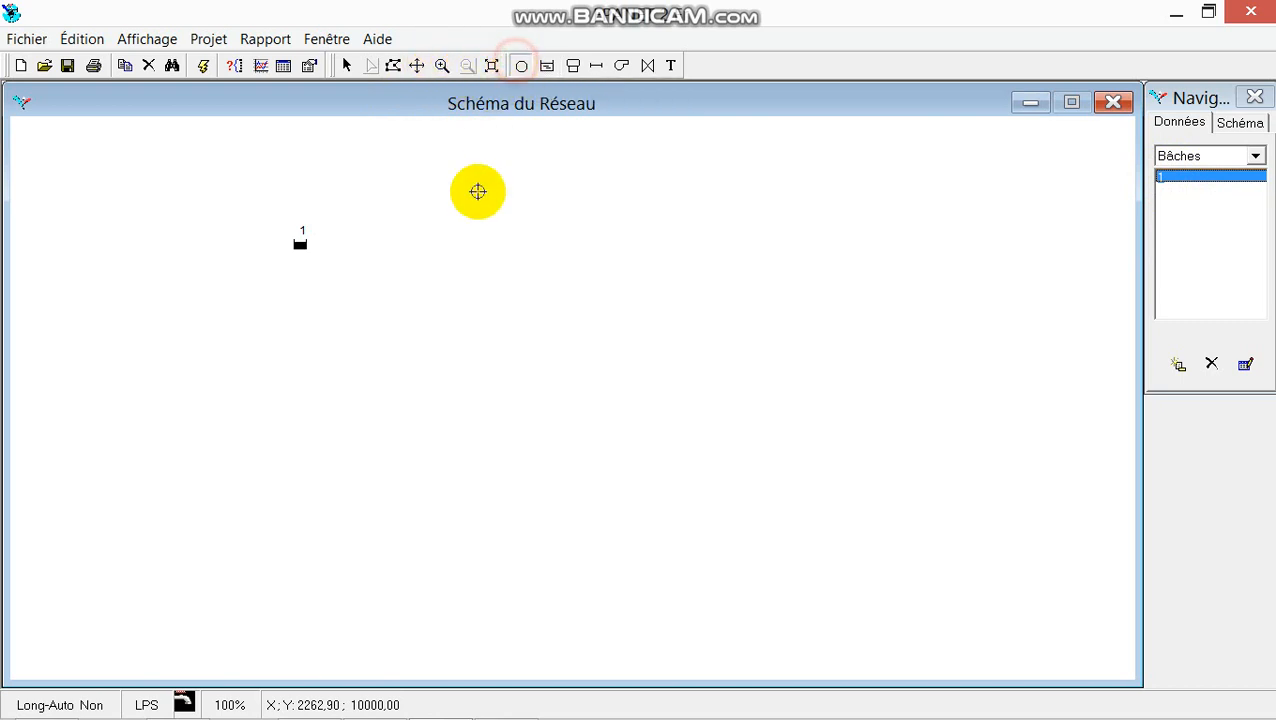
pyautogui.click(431, 244)
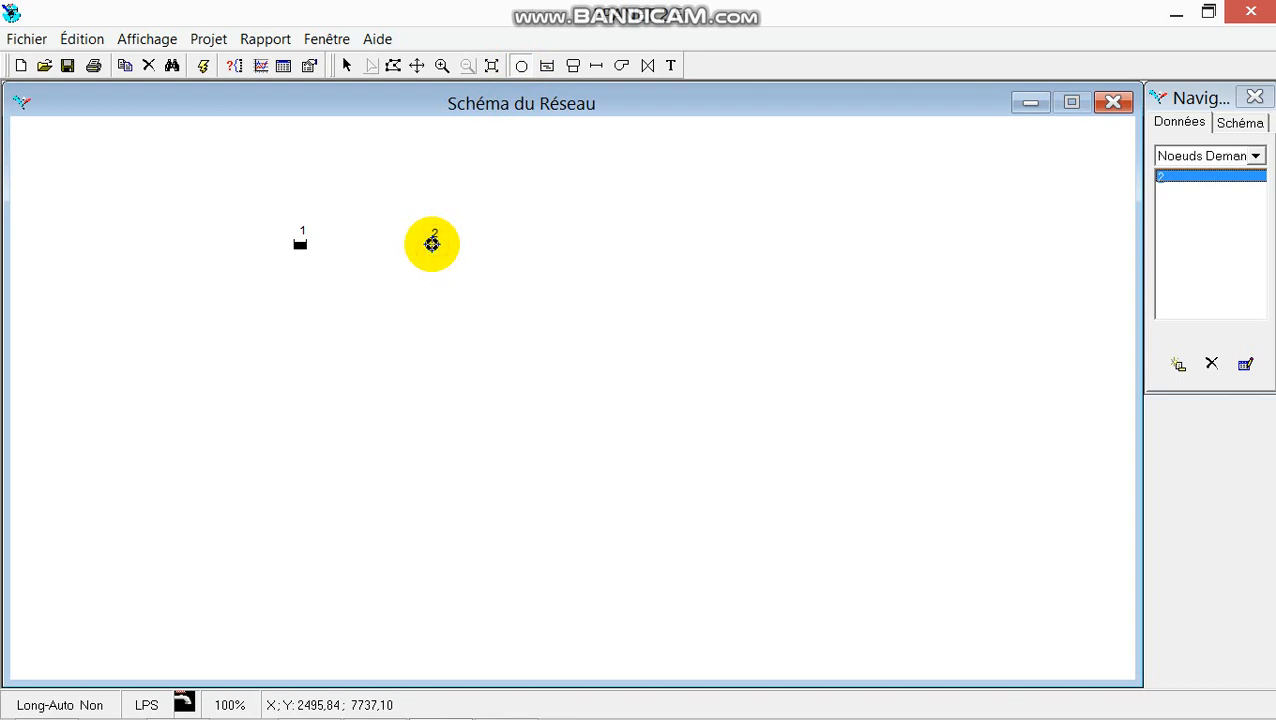
pyautogui.click(524, 241)
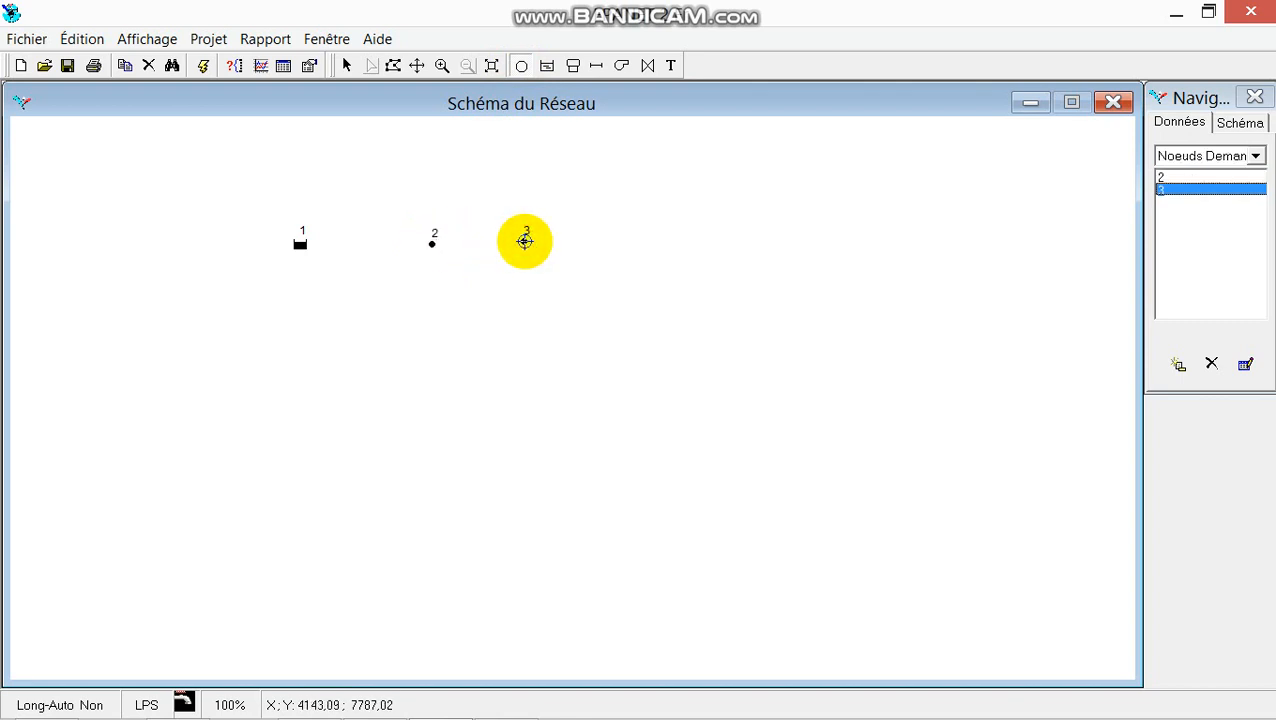
# - Add two demand nodes below node 3, two more forming a square with nodes 3 and 4, and a tank (Réservoir) ending the upper row
pyautogui.click(526, 320)
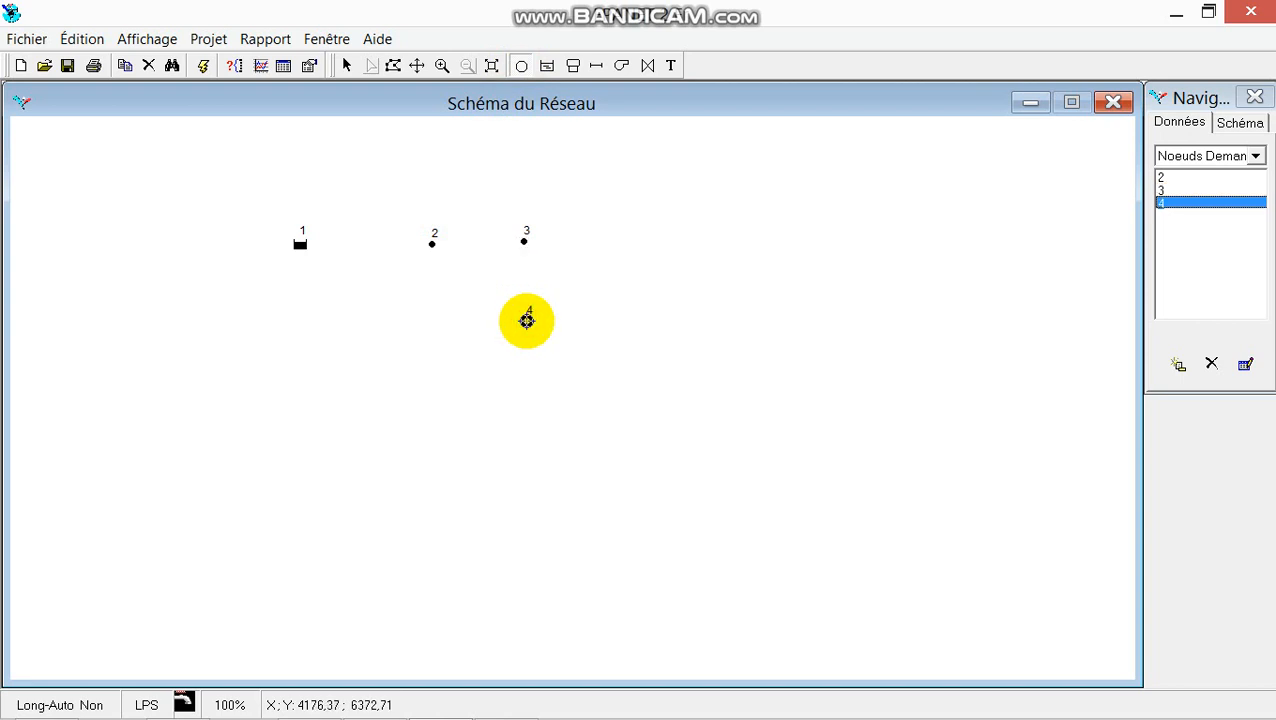
pyautogui.click(526, 418)
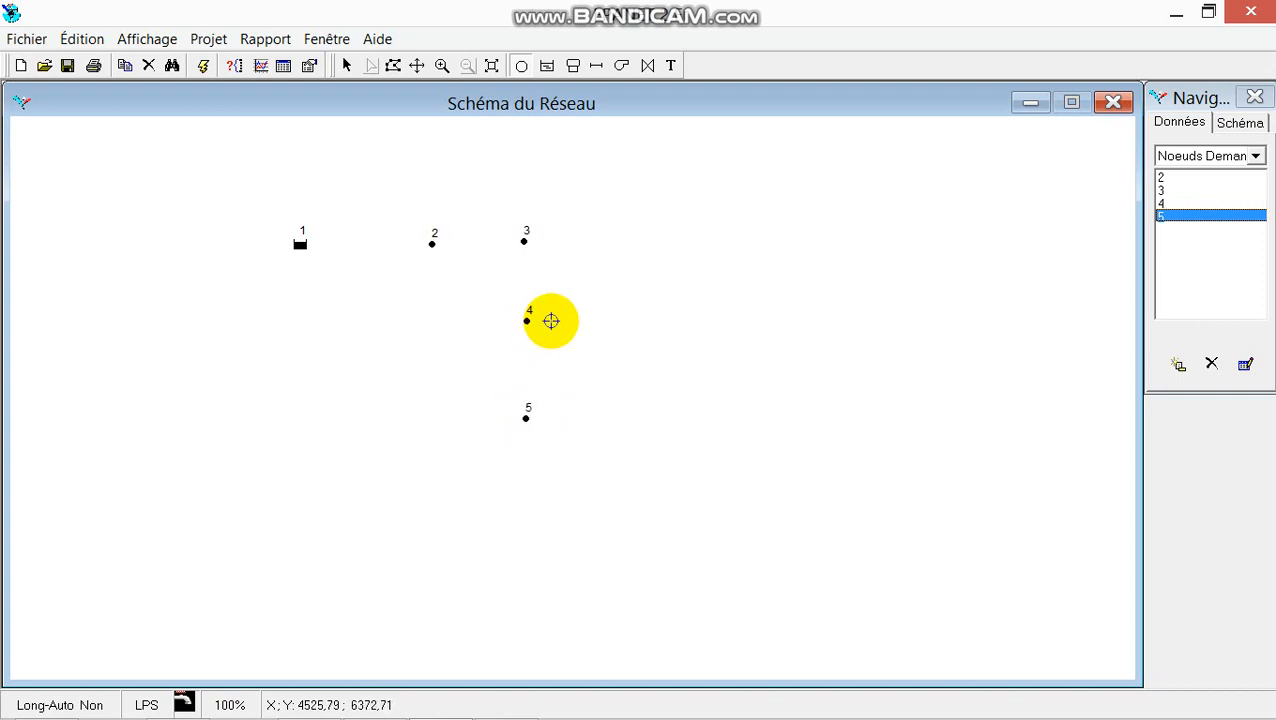
pyautogui.click(621, 317)
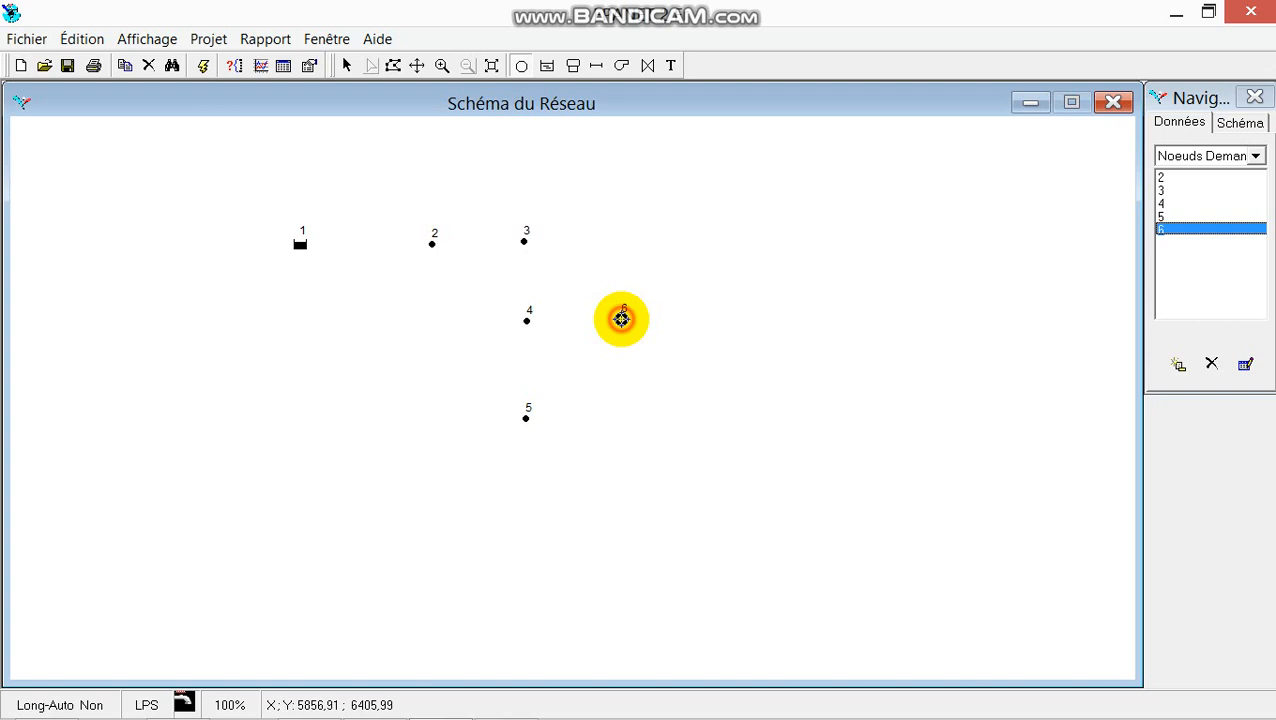
pyautogui.click(616, 239)
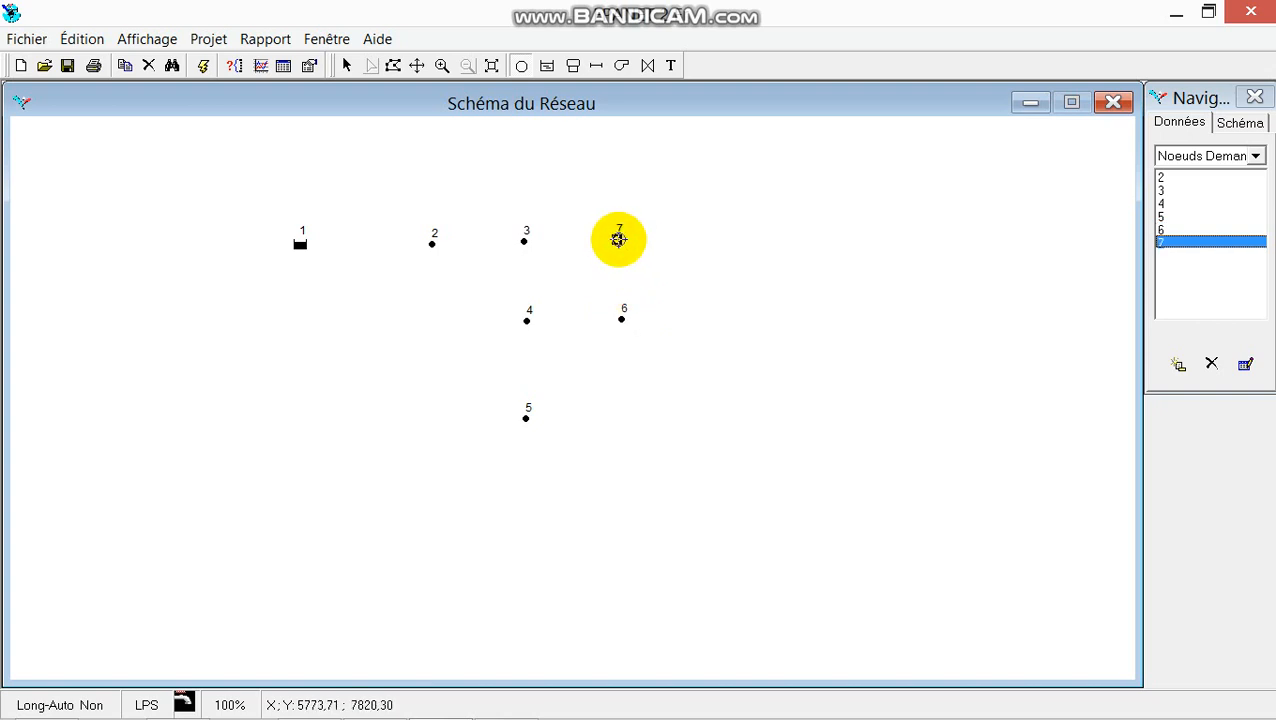
pyautogui.click(573, 66)
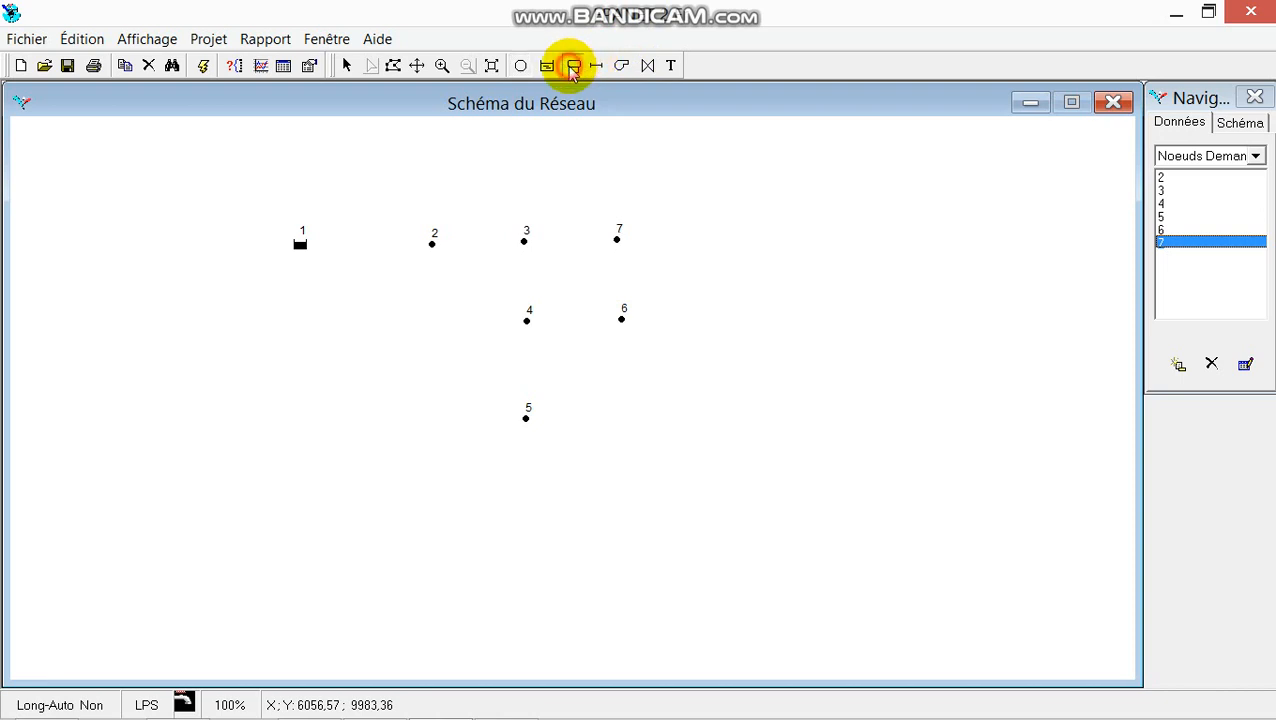
pyautogui.click(718, 236)
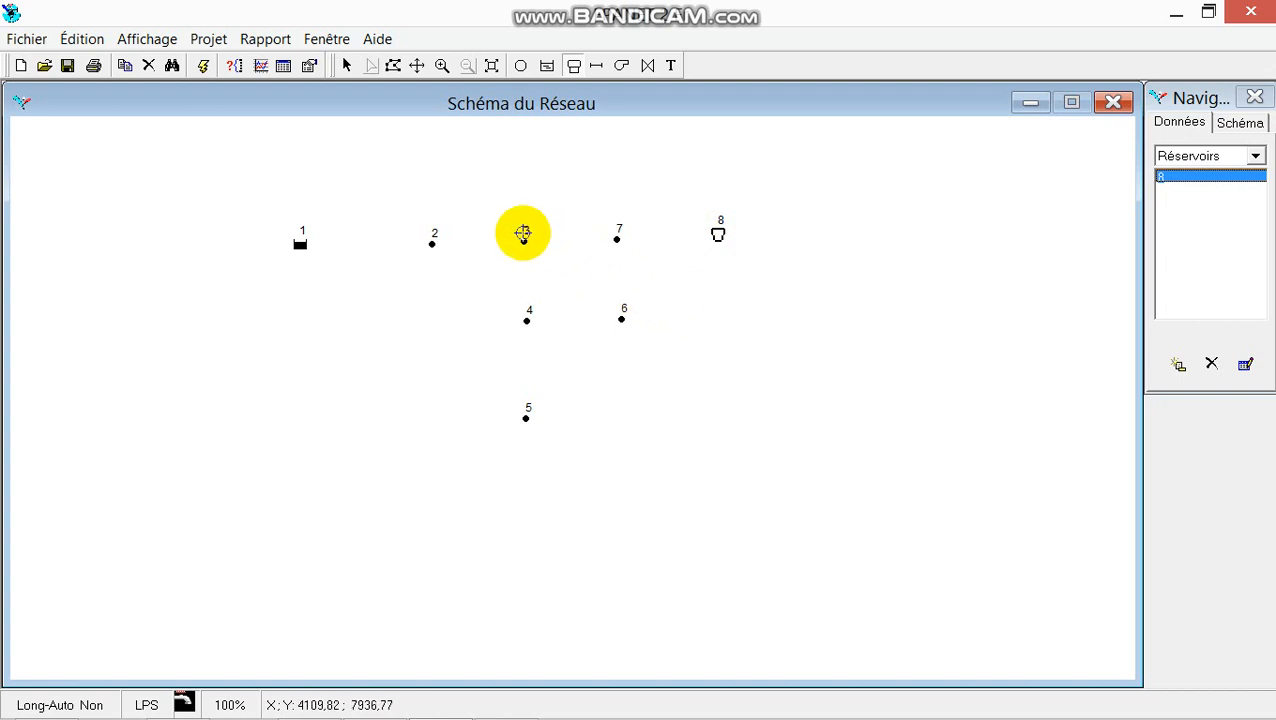
# - Draw pipes along the upper row from node 2 to node 3 and from node 3 to node 7
pyautogui.click(597, 66)
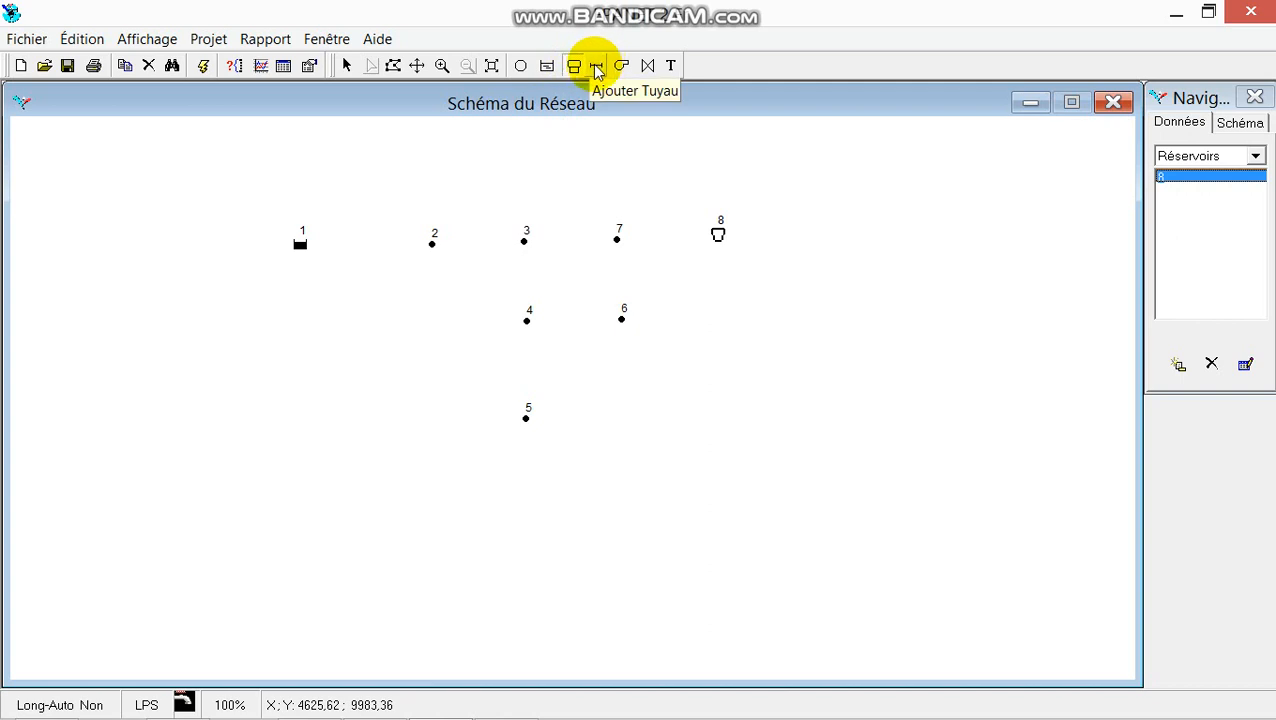
pyautogui.click(434, 244)
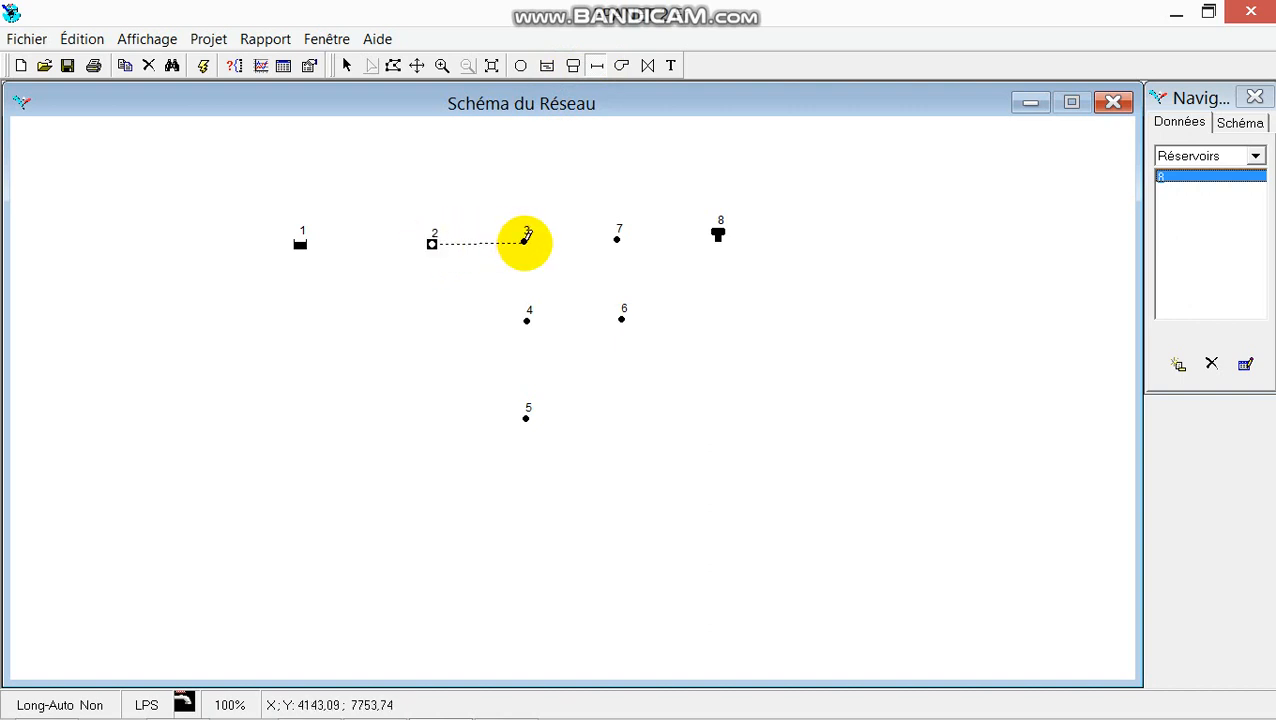
pyautogui.click(525, 241)
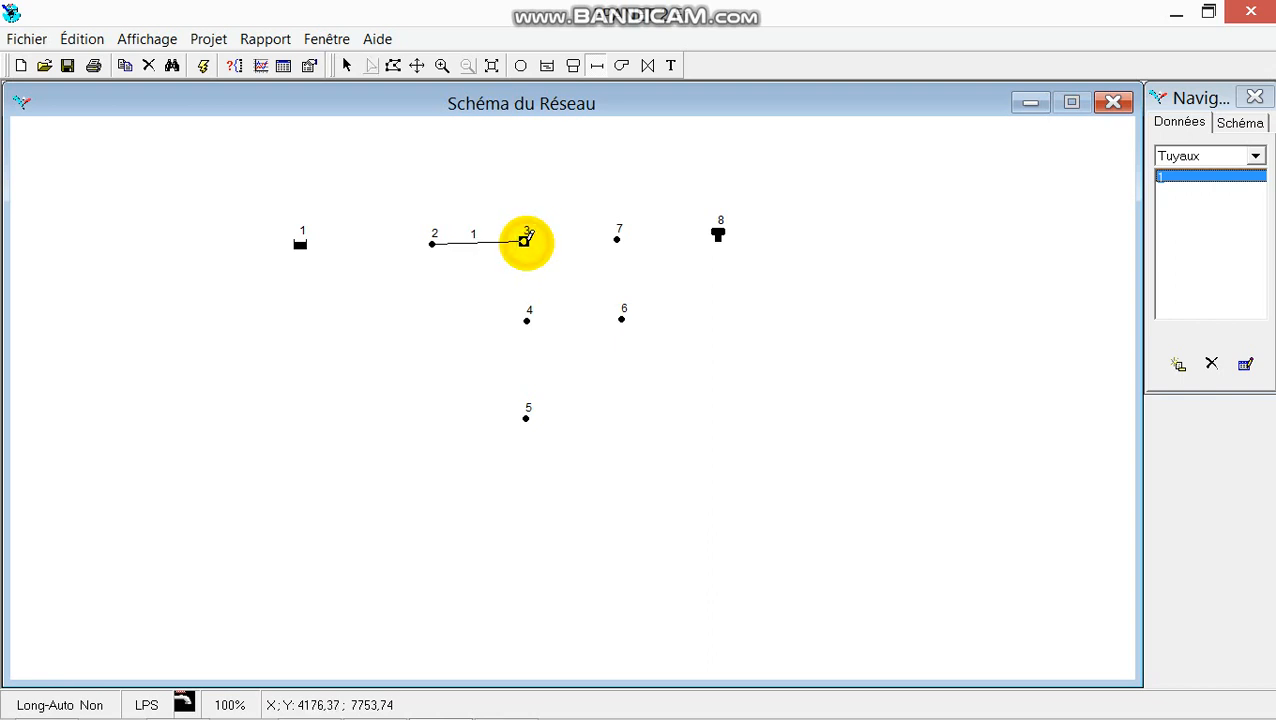
pyautogui.click(525, 241)
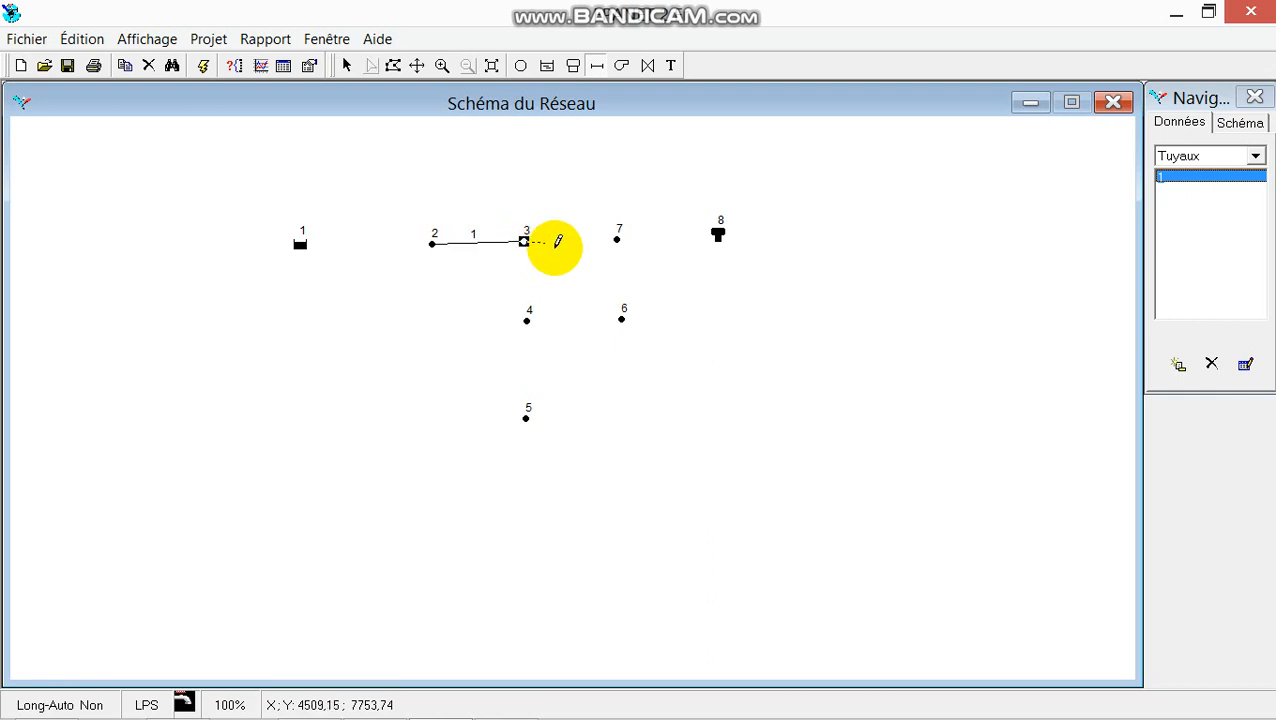
pyautogui.click(616, 237)
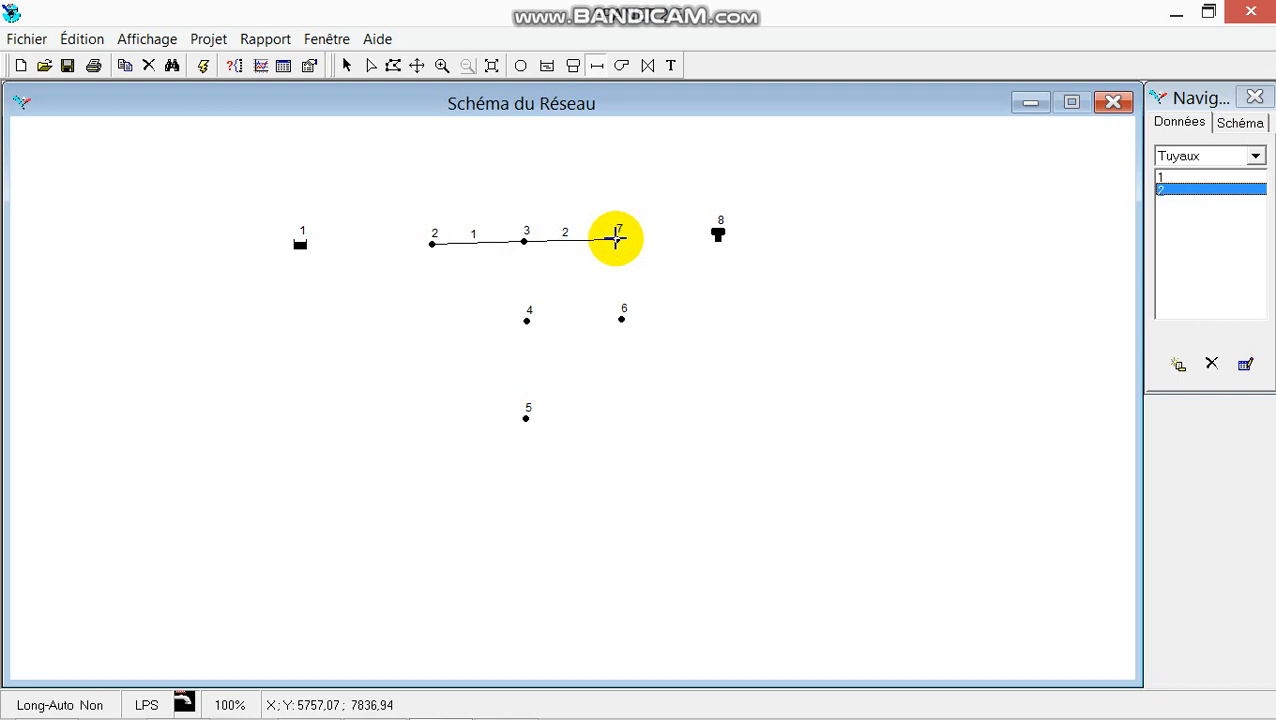
# - Close the square loop with pipes from node 3 to 4, node 4 to 6, and node 6 to 7
pyautogui.click(524, 240)
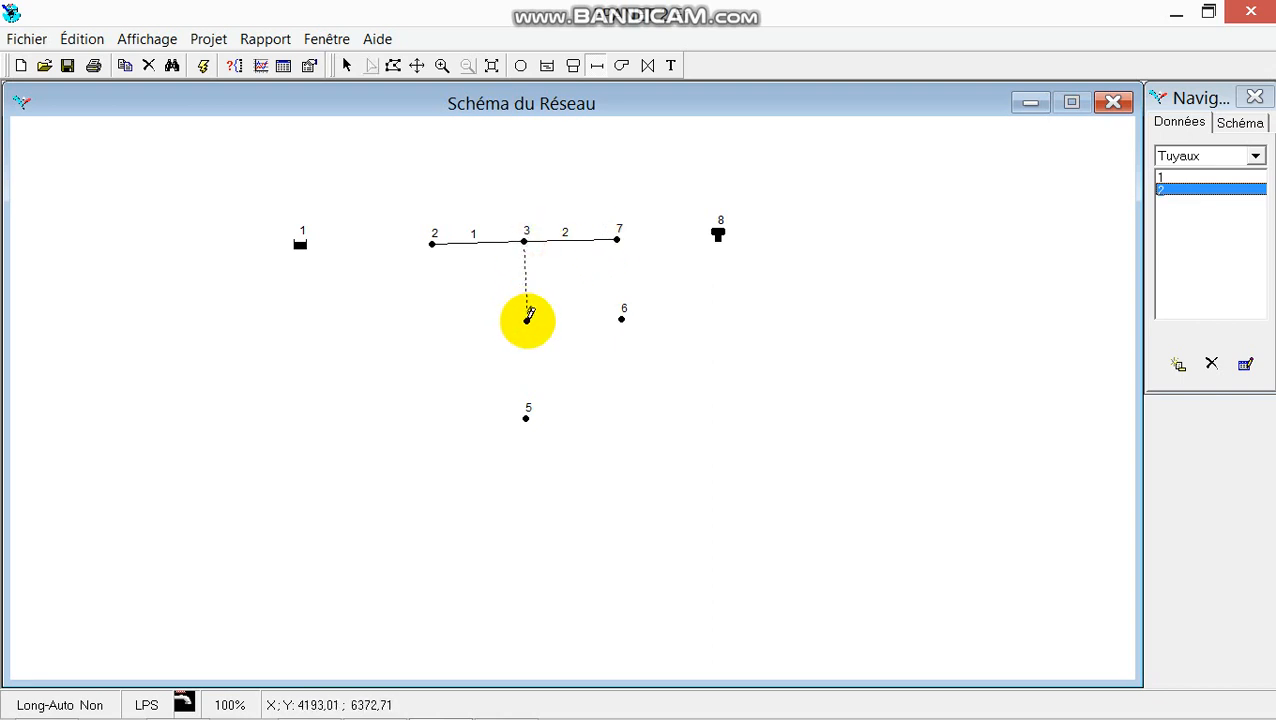
pyautogui.click(527, 320)
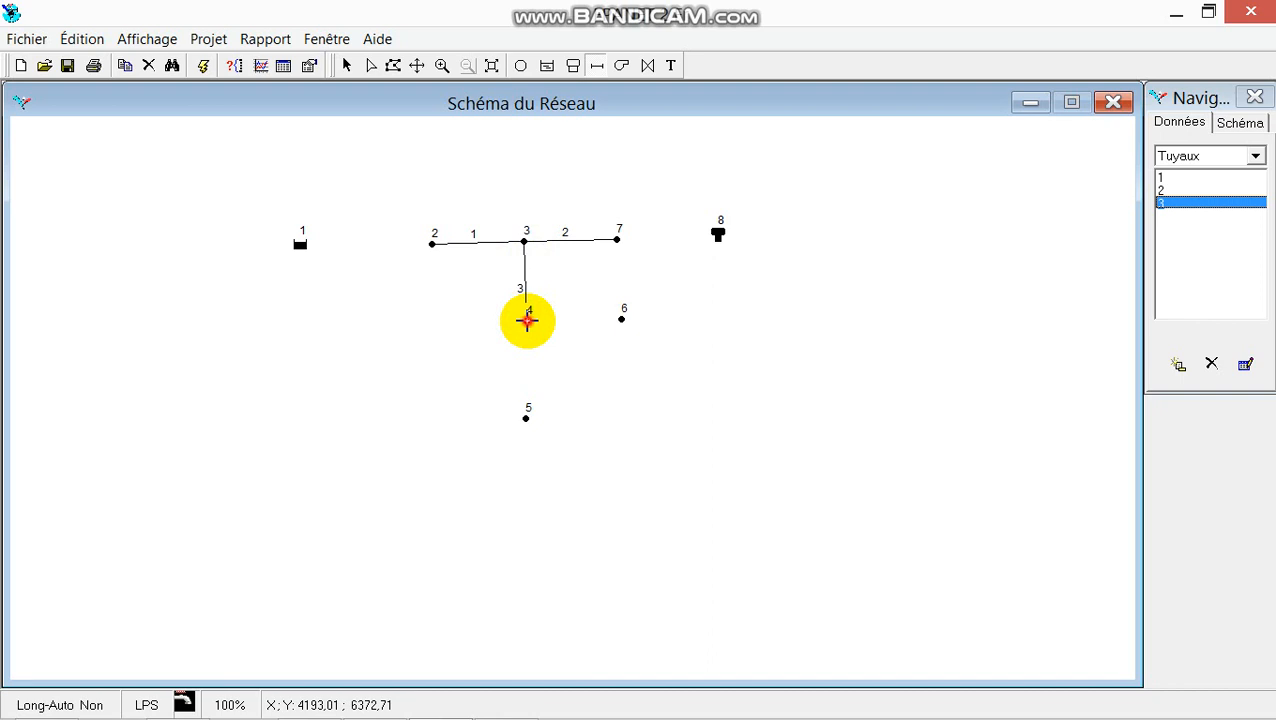
pyautogui.click(527, 320)
pyautogui.click(623, 318)
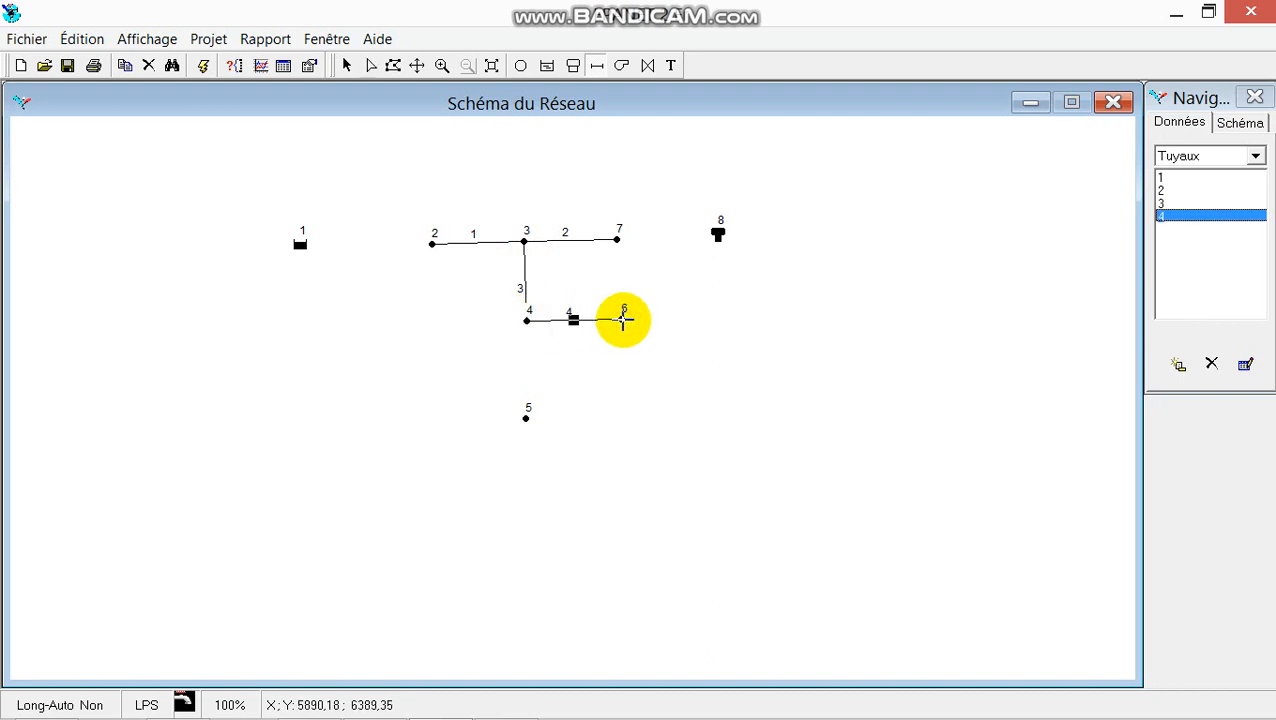
pyautogui.click(623, 318)
pyautogui.click(617, 238)
# - Draw pipes from node 7 to tank 8, from node 4 to node 5, and from node 5 to node 6
pyautogui.click(641, 242)
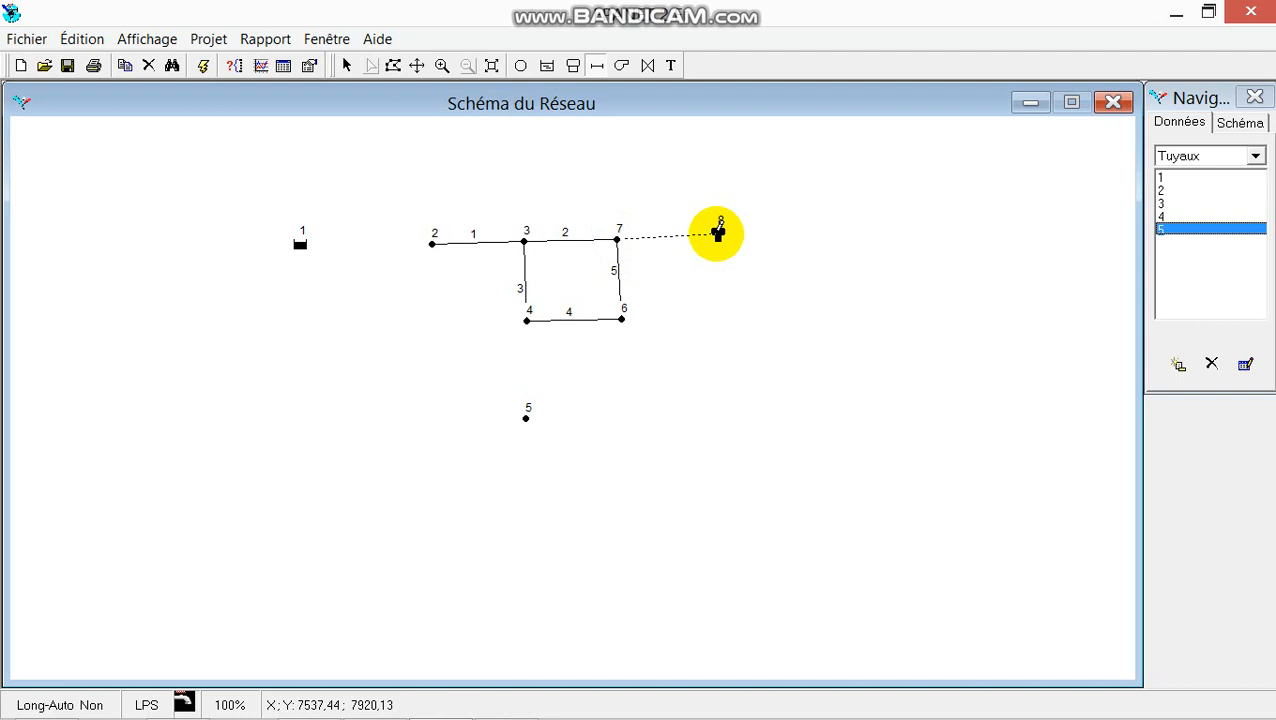
pyautogui.click(717, 233)
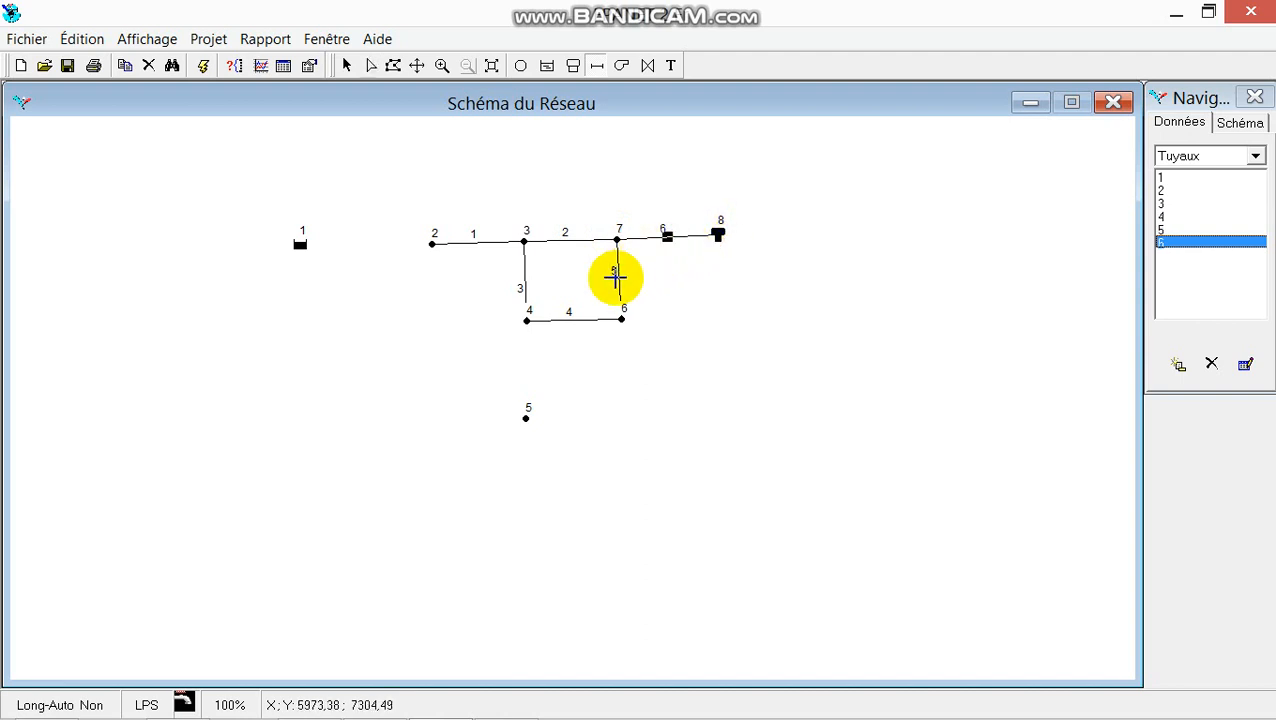
pyautogui.click(528, 318)
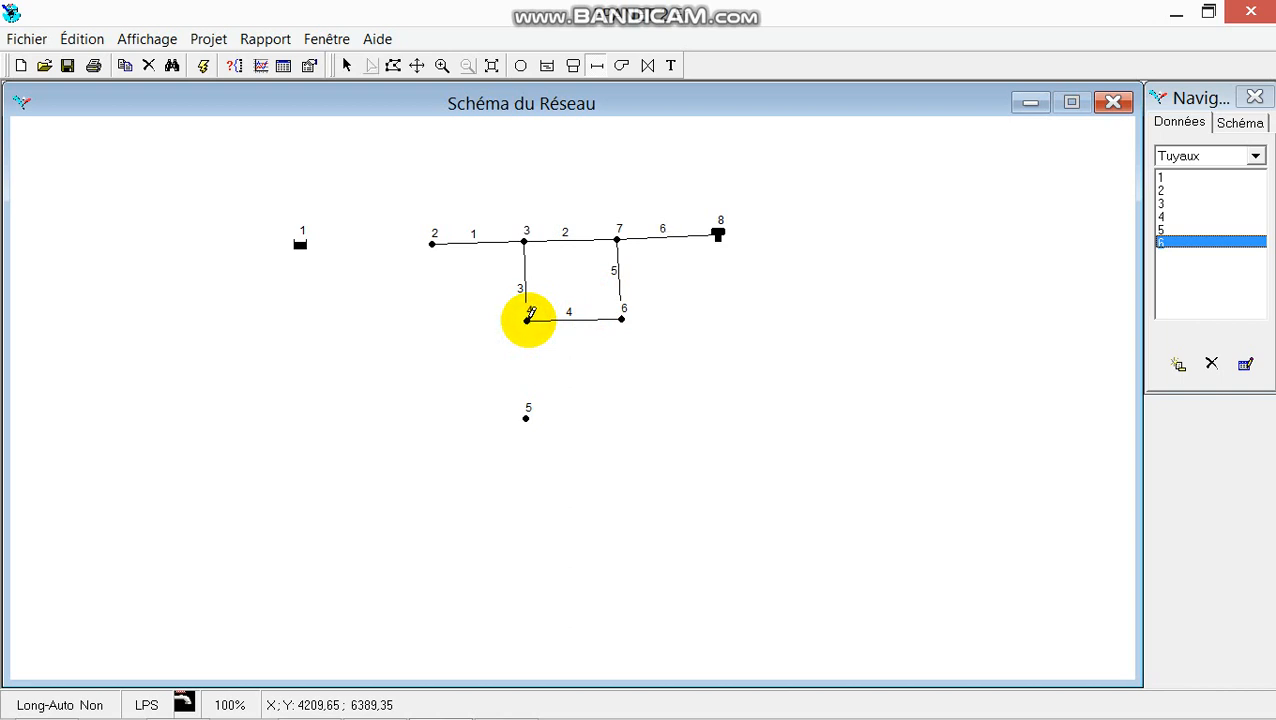
pyautogui.click(526, 415)
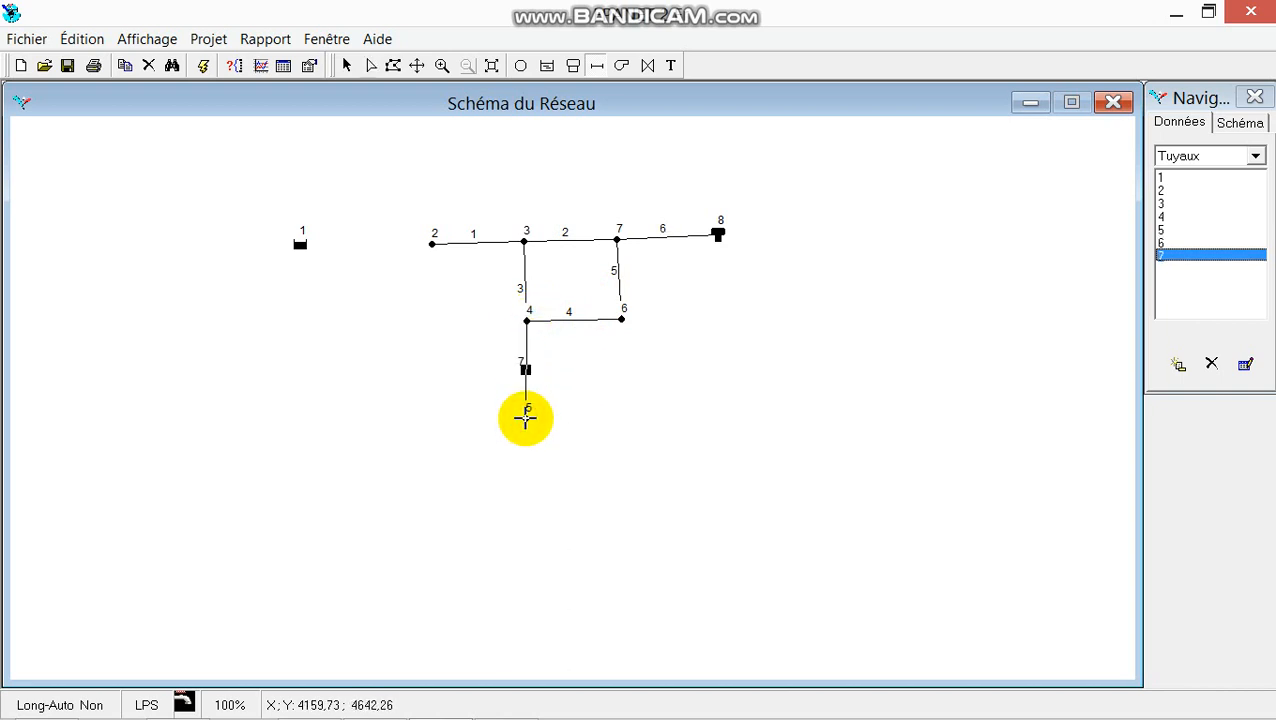
pyautogui.click(526, 418)
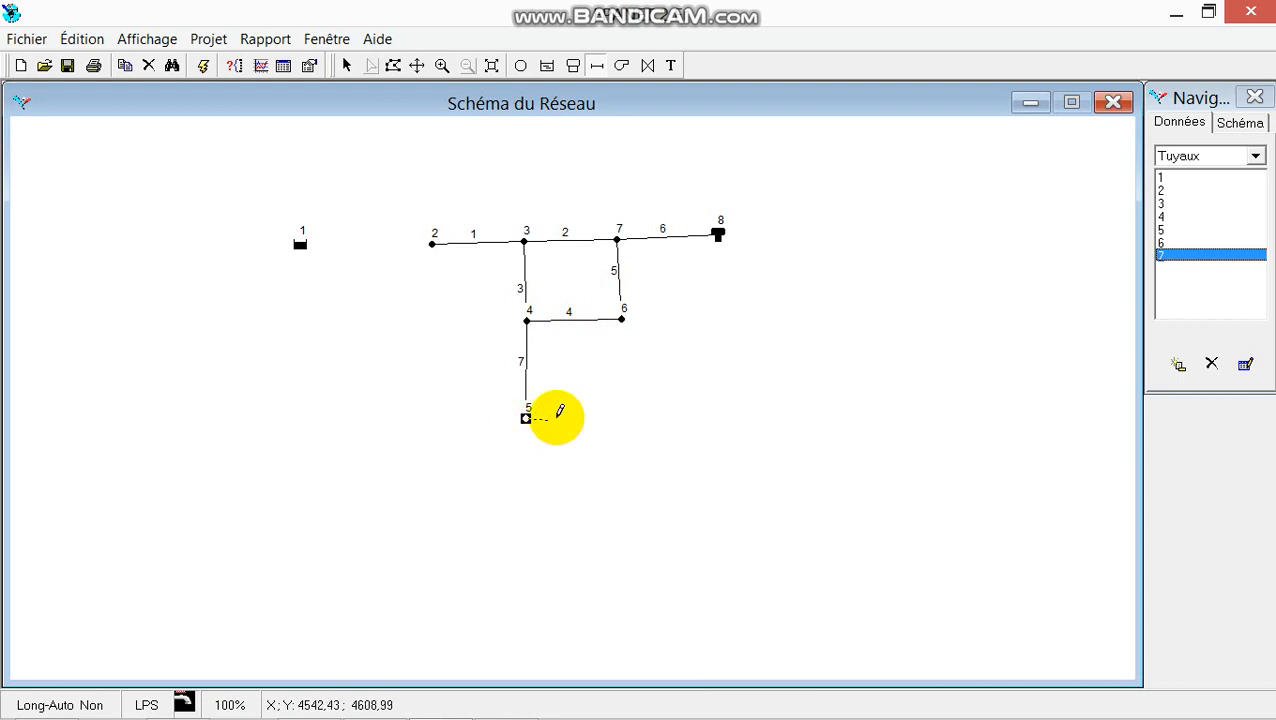
pyautogui.click(622, 316)
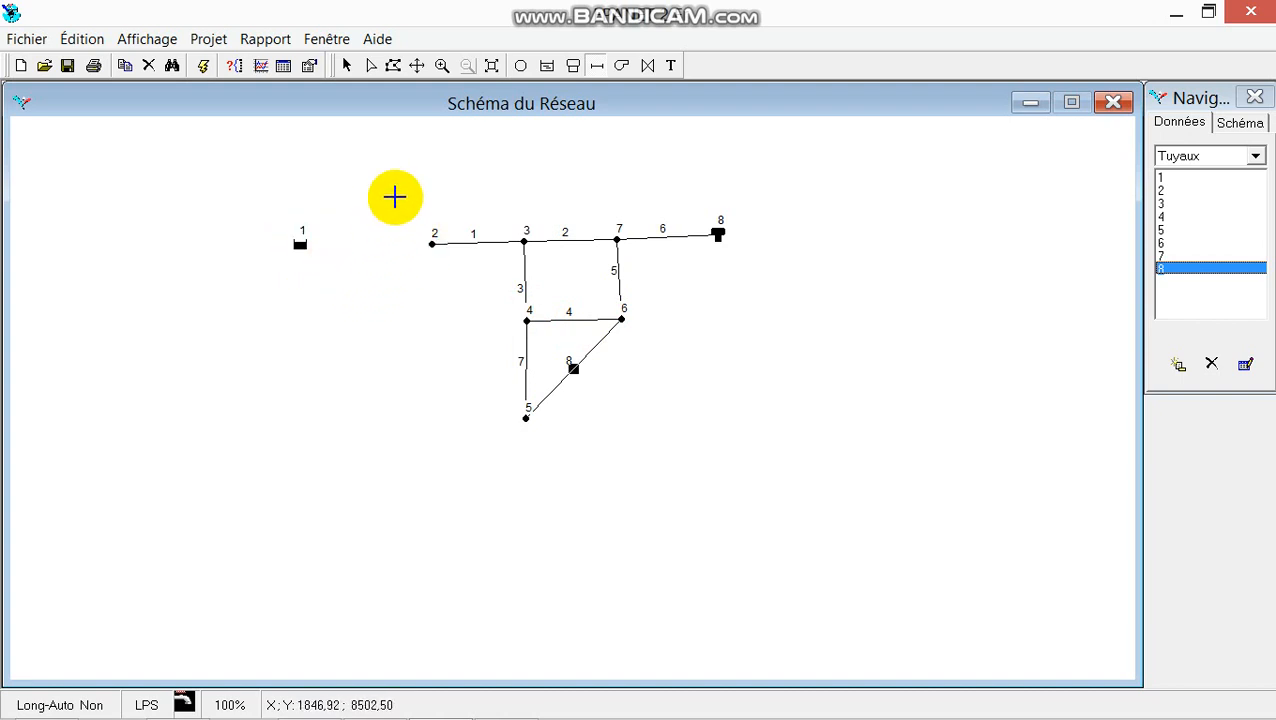
# - Add a pump linking reservoir 1 to node 2
pyautogui.click(622, 66)
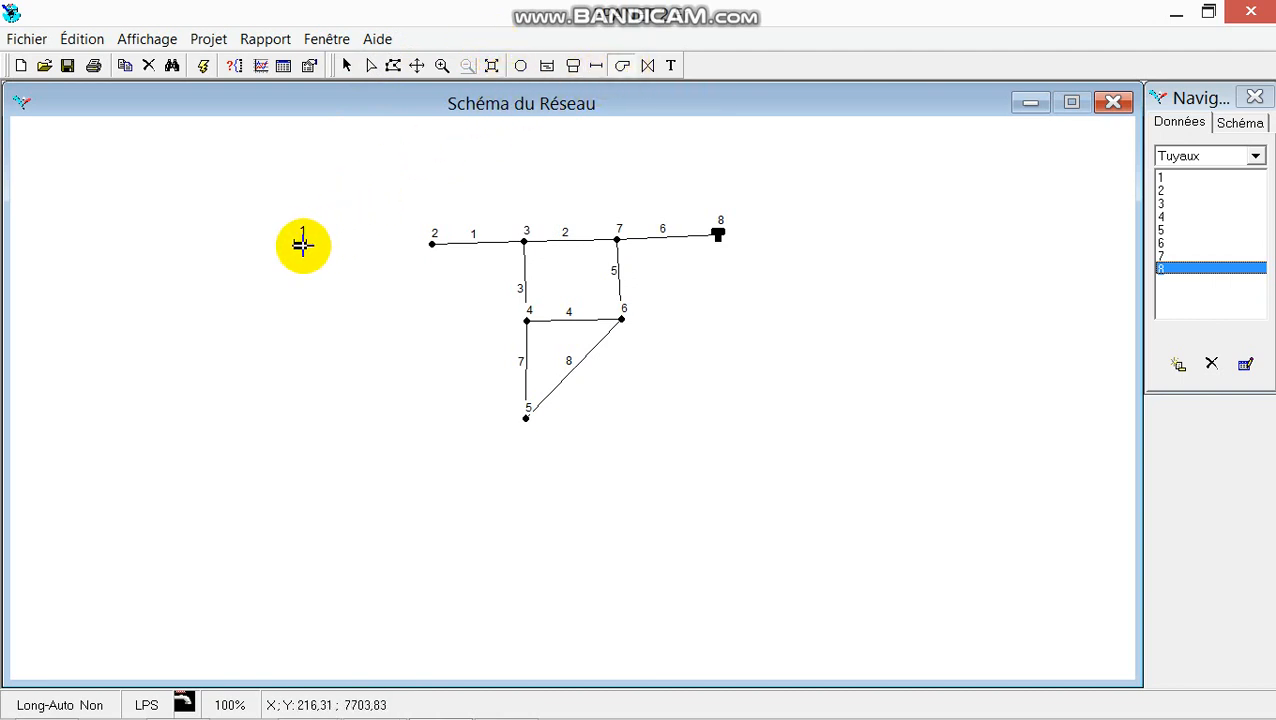
pyautogui.click(300, 245)
pyautogui.click(301, 245)
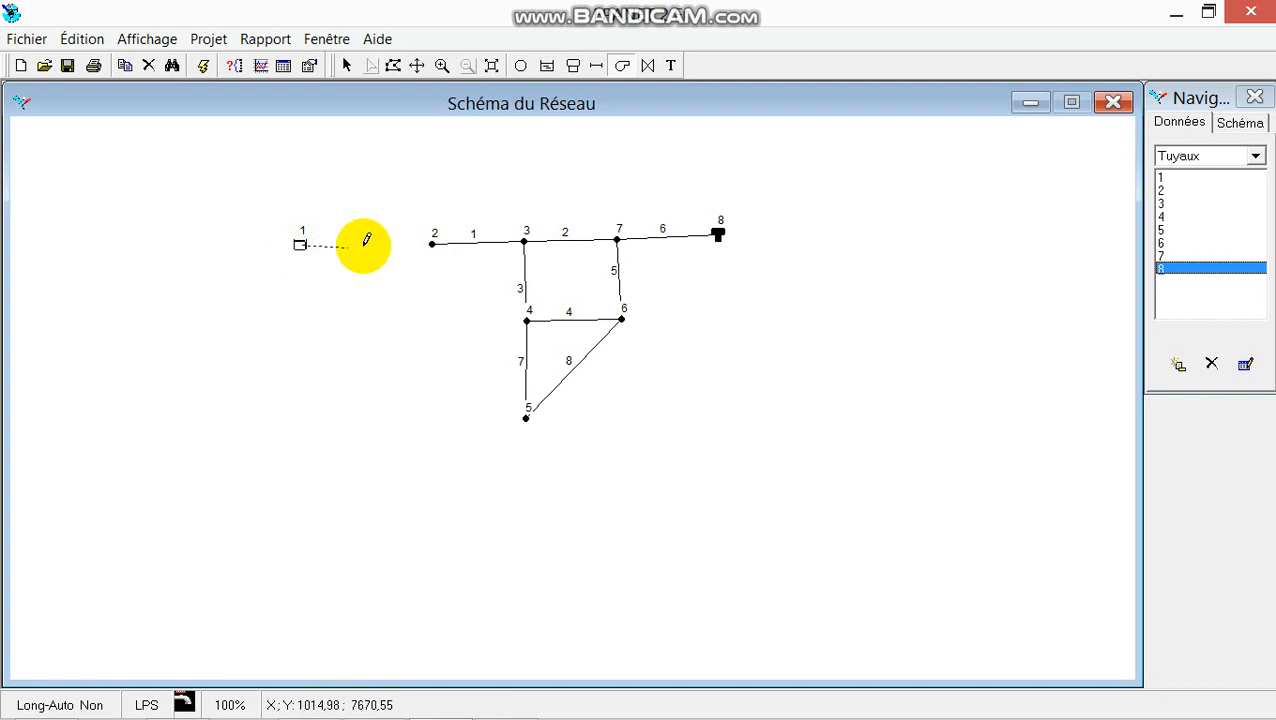
pyautogui.click(434, 242)
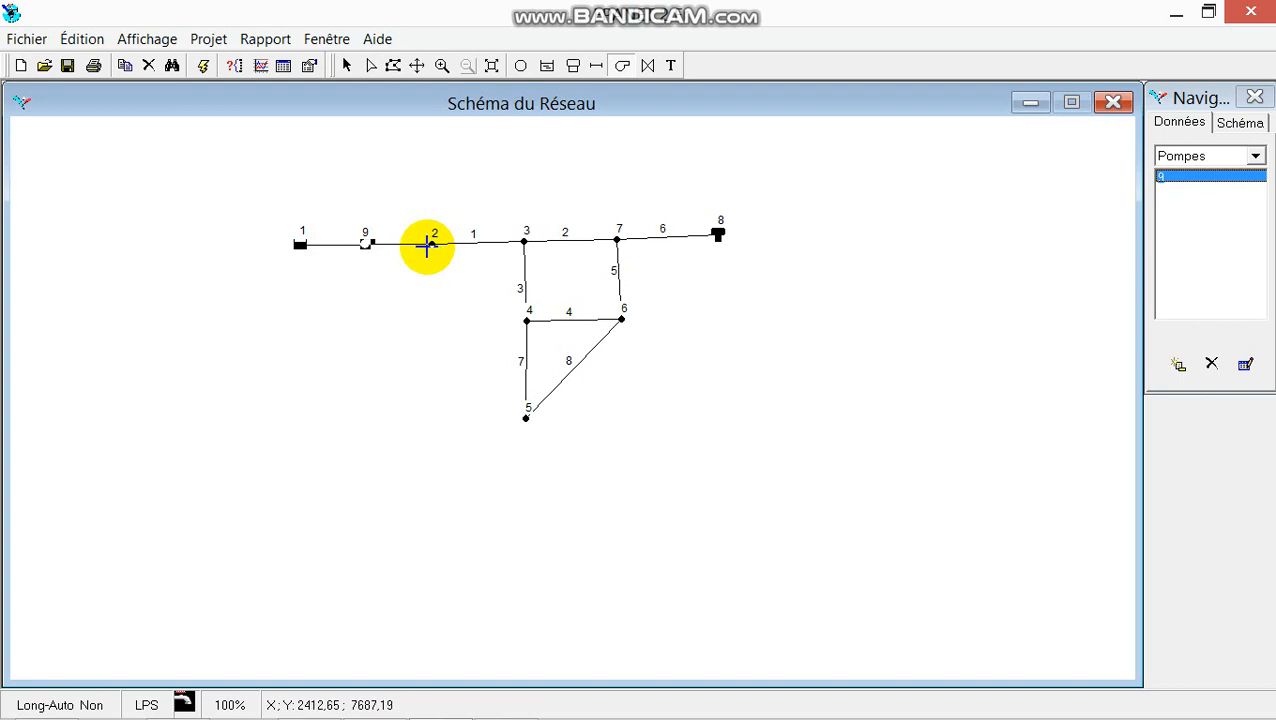
# - Add the text label "bache de sol" below reservoir 1
pyautogui.click(670, 66)
pyautogui.click(271, 272)
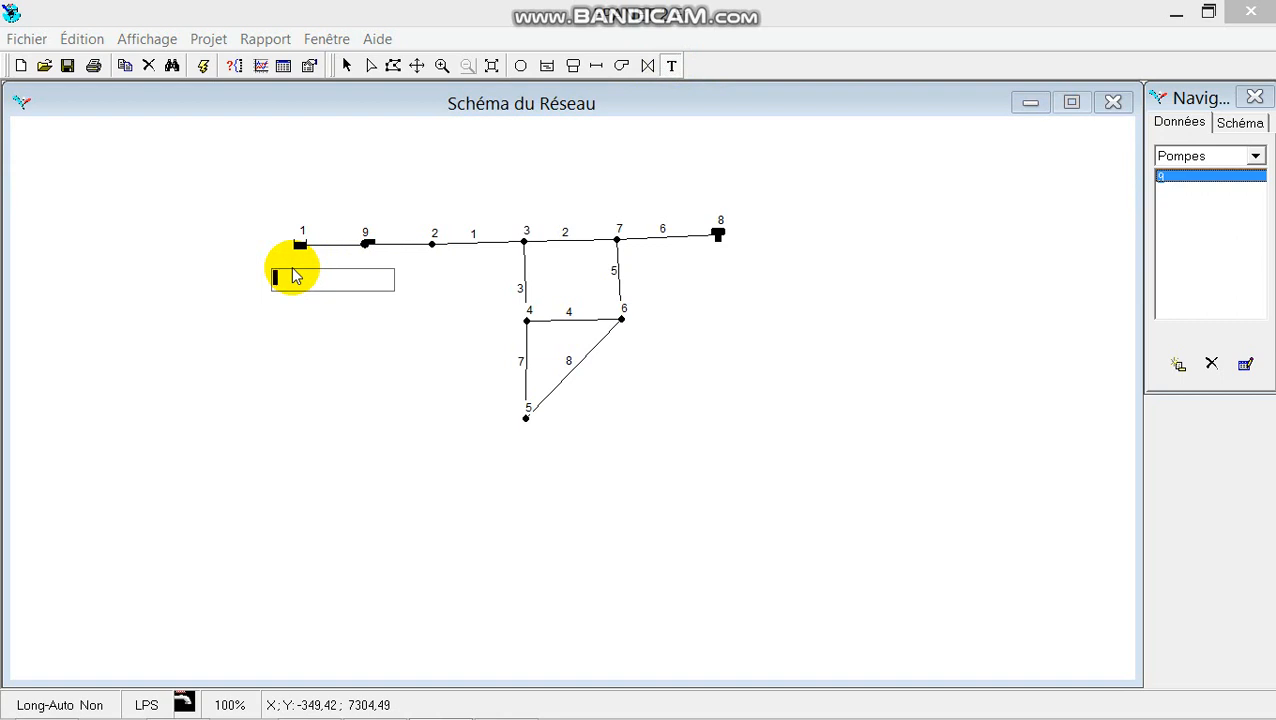
pyautogui.write('bache de sol')
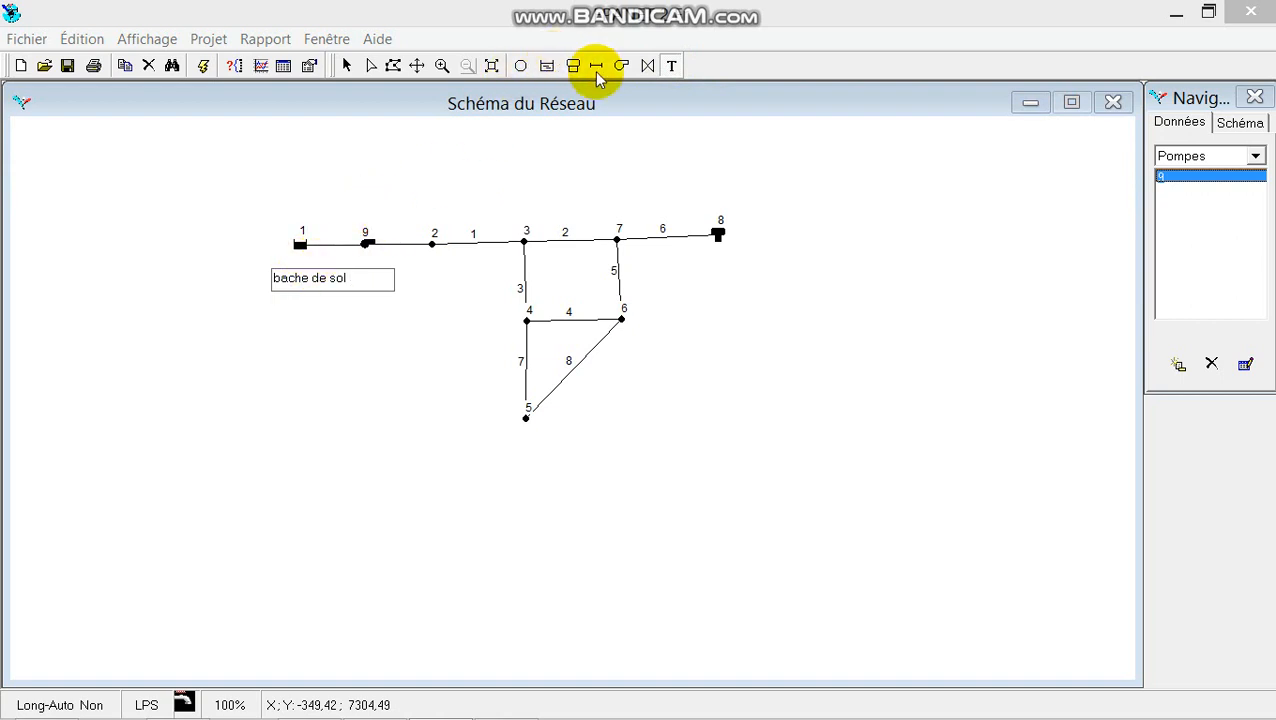
pyautogui.click(434, 258)
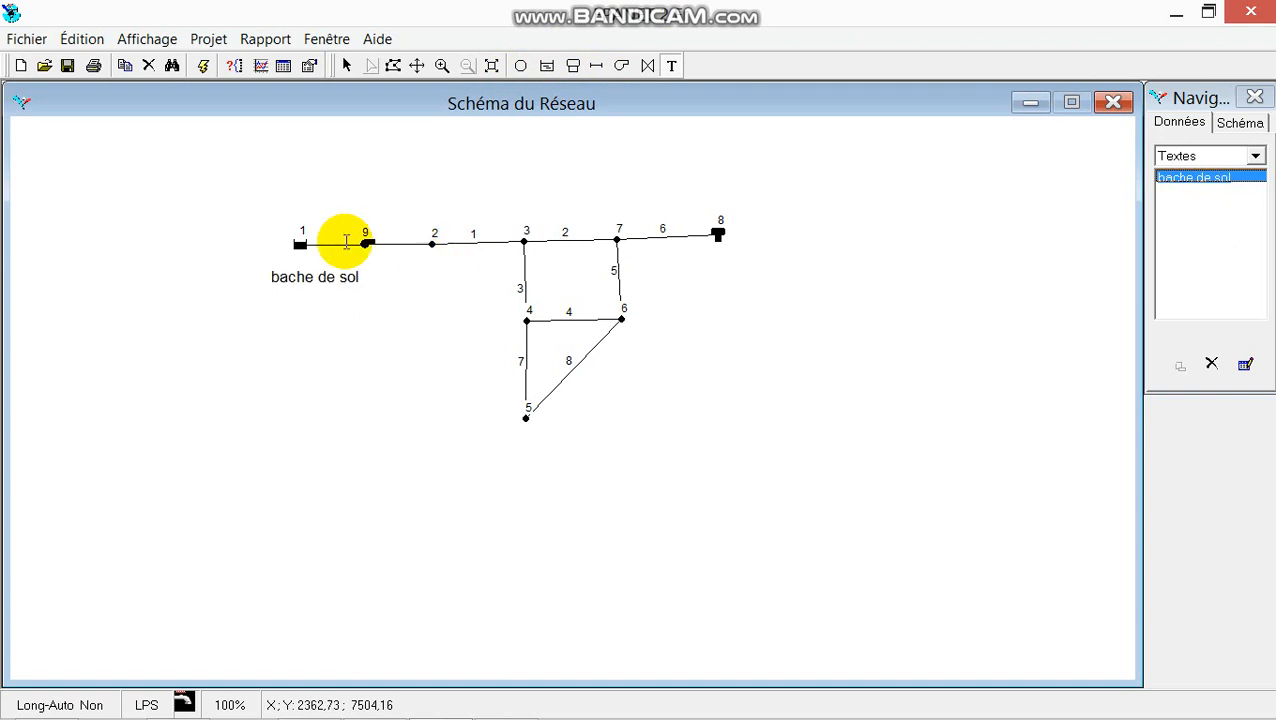
# - Add the text label "pompe" above the link between pump 9 and node 2
pyautogui.click(382, 214)
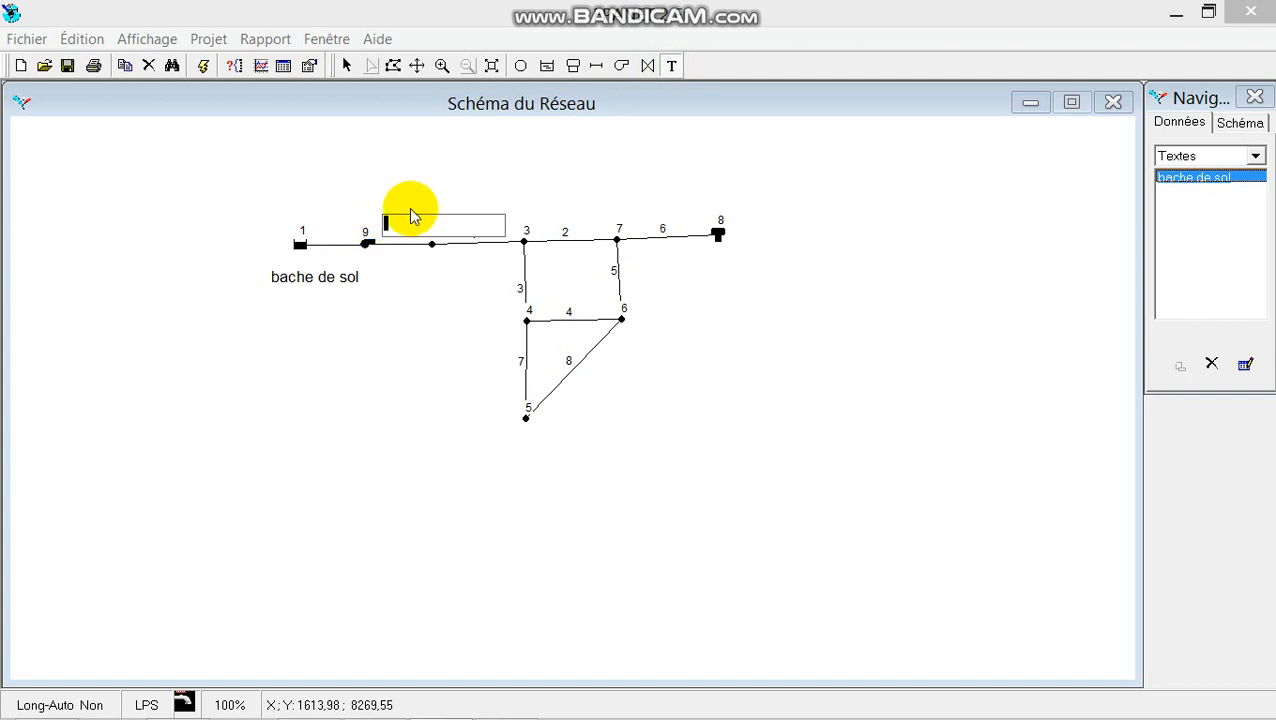
pyautogui.write('b')
pyautogui.press('BackSpace')
pyautogui.write('pompe')
pyautogui.click(730, 258)
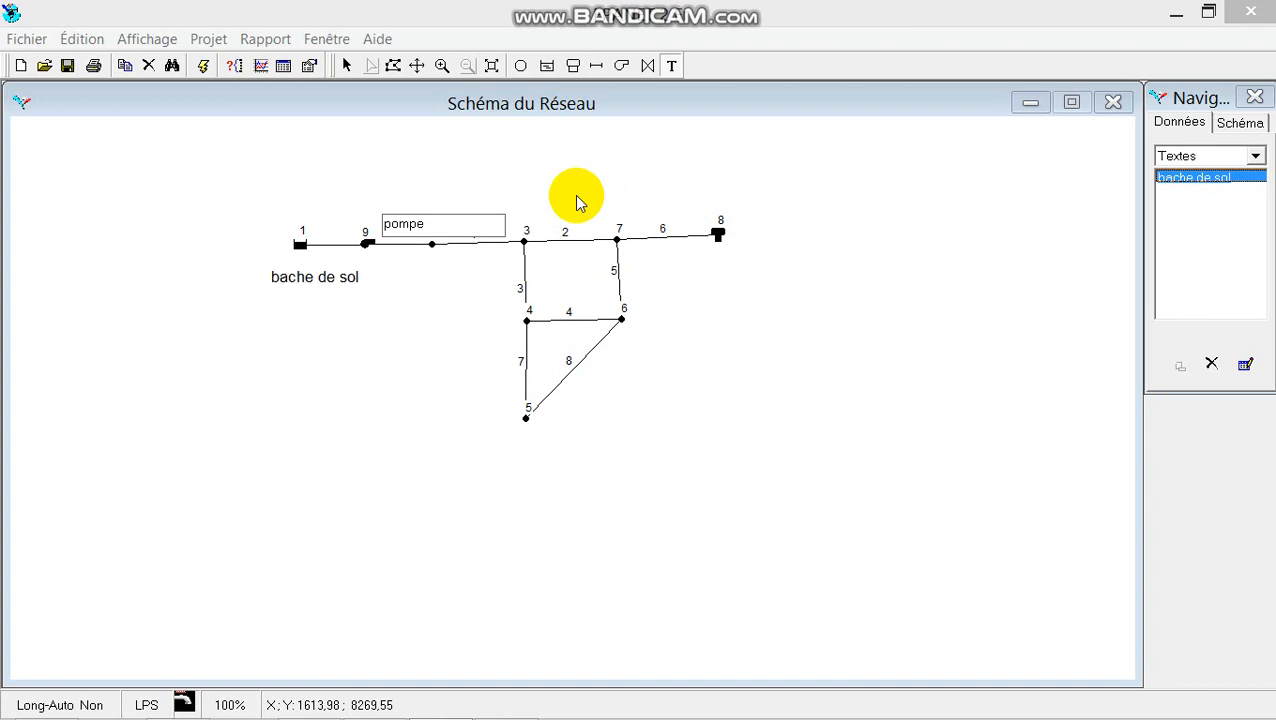
pyautogui.press('Return')
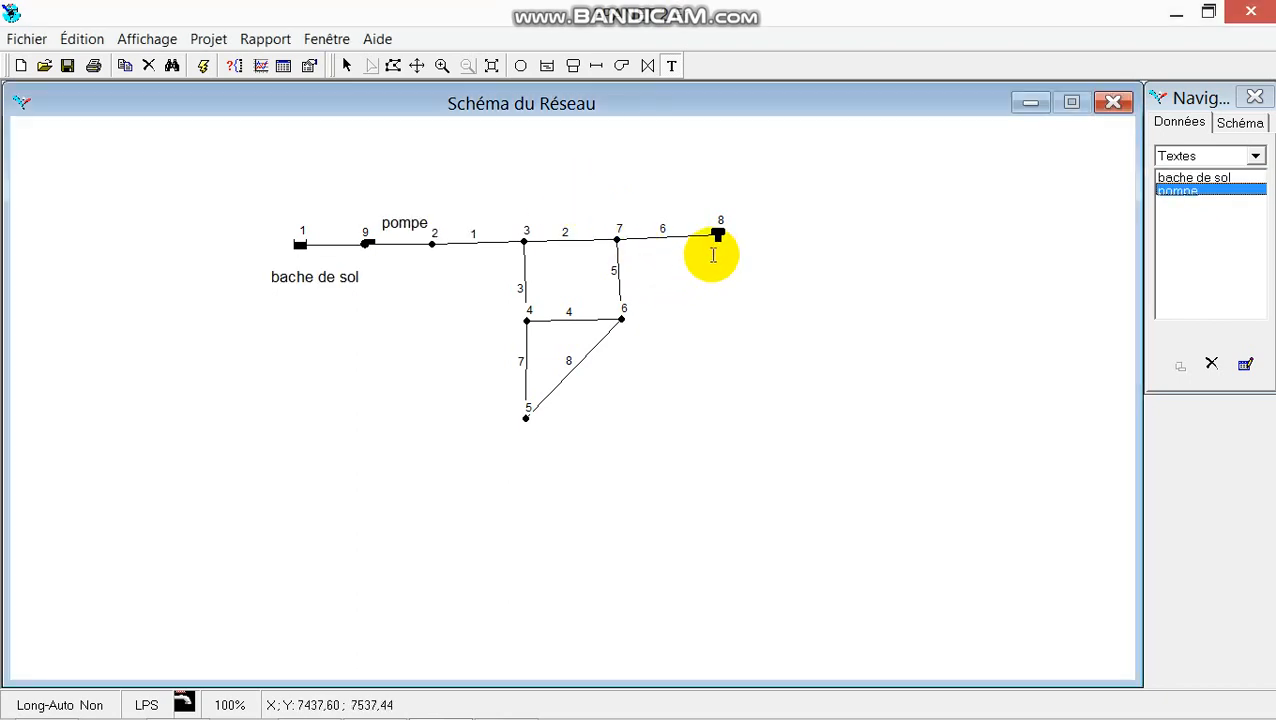
# - Add the text label "reservoir" beside tank 8, slightly below it
pyautogui.click(712, 251)
pyautogui.click(760, 264)
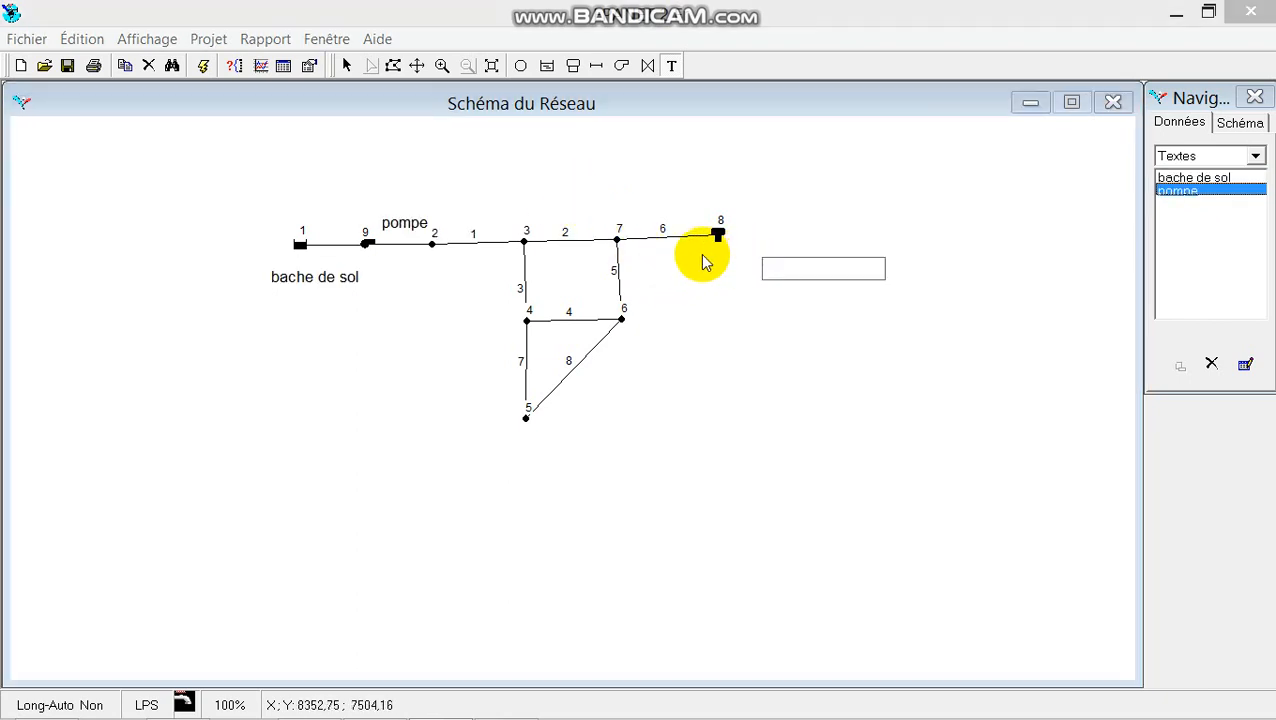
pyautogui.write('re')
pyautogui.write('servo')
pyautogui.write('ir')
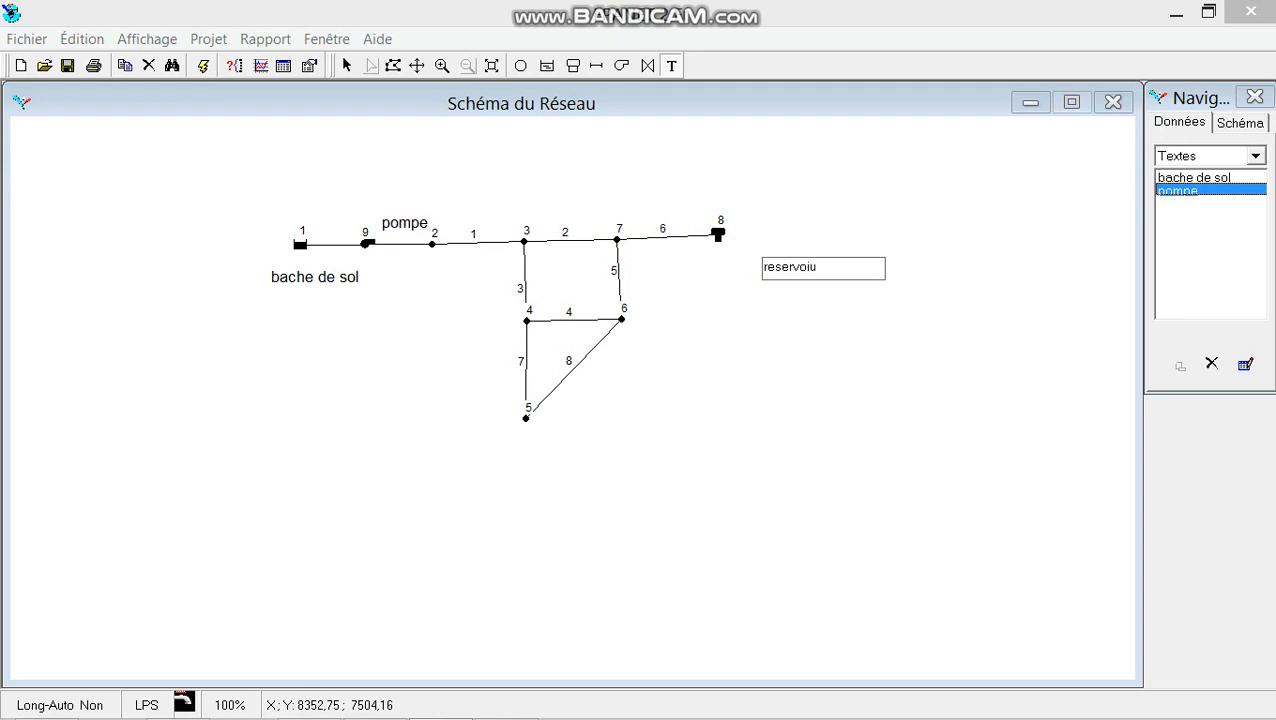
pyautogui.press('Return')
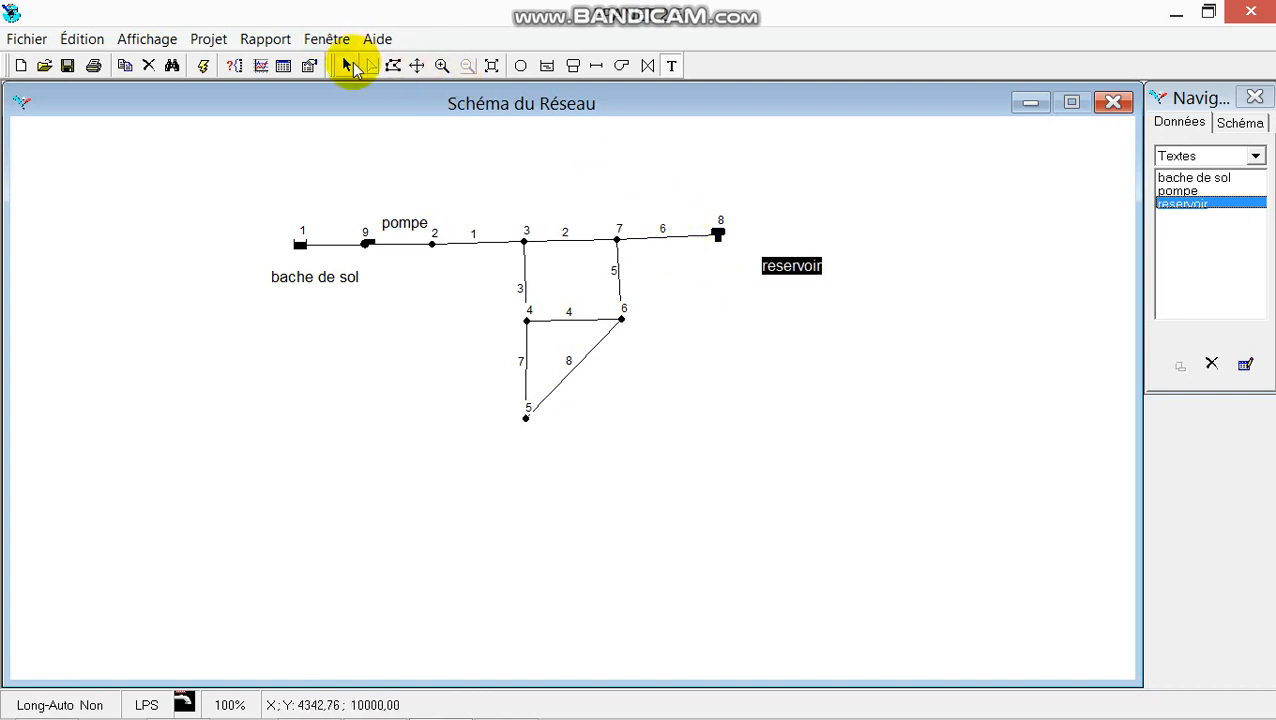
# - Set the total head (Charge Totale) of reservoir 1 to 210
pyautogui.click(347, 66)
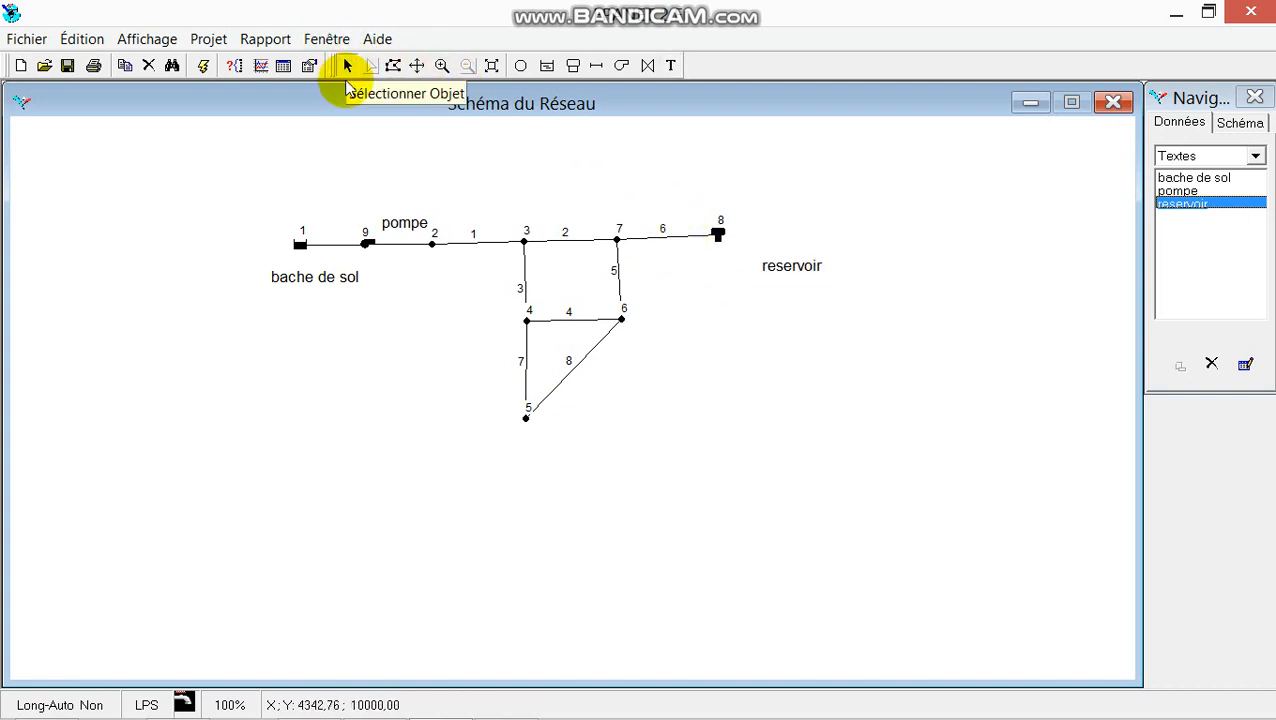
pyautogui.doubleClick(301, 247)
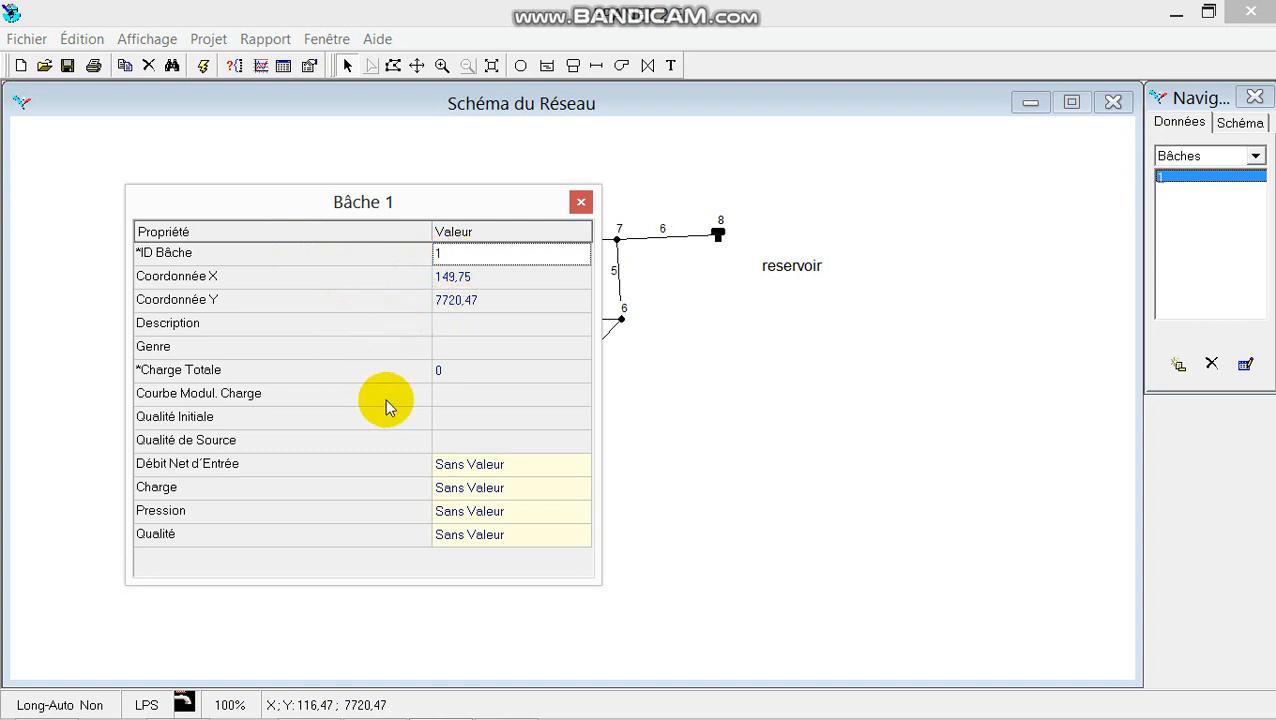
pyautogui.click(444, 369)
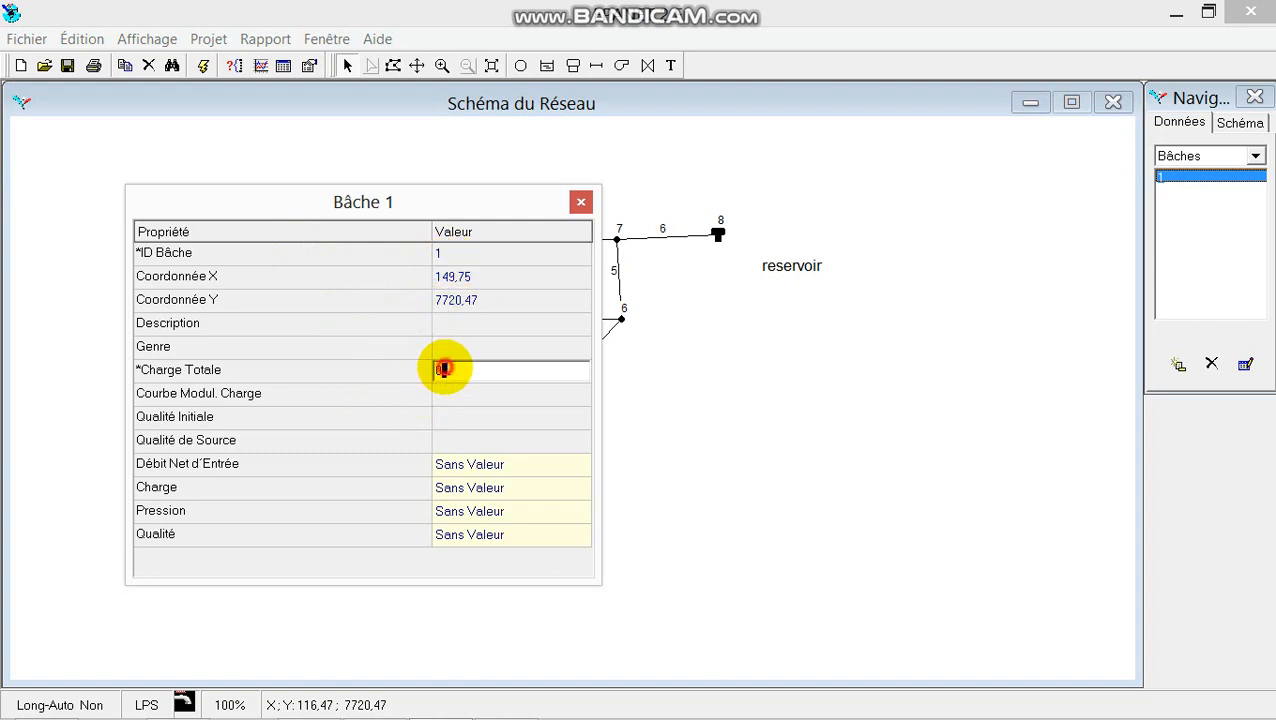
pyautogui.doubleClick(444, 369)
pyautogui.write('21')
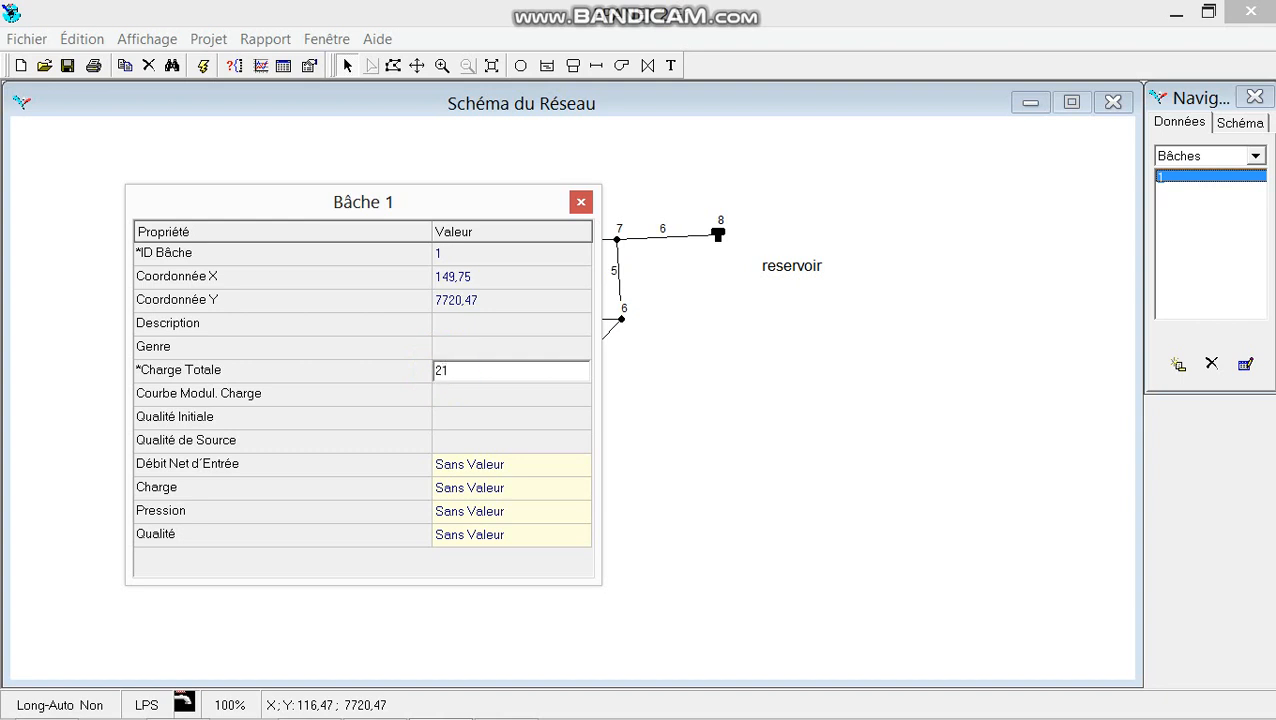
pyautogui.write('0')
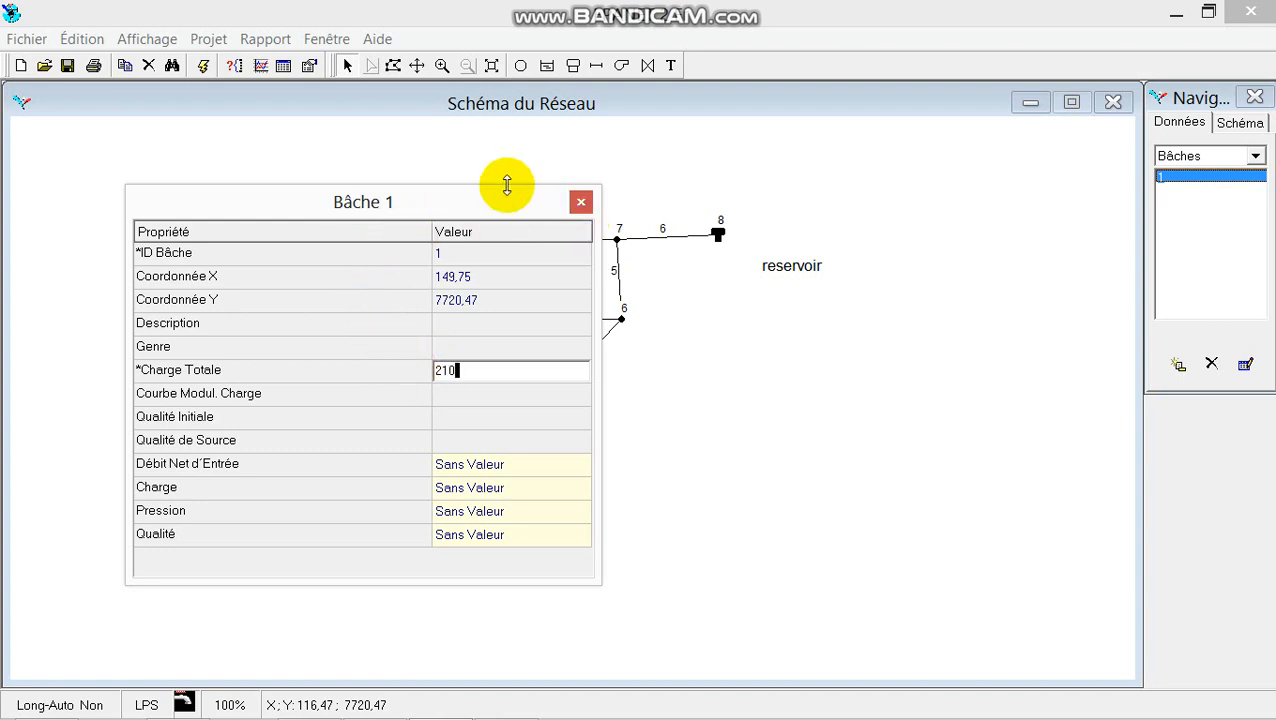
# - Set the elevation (Altitude) of demand node 2 to 210
pyautogui.moveTo(500, 200); pyautogui.dragTo(436, 278)
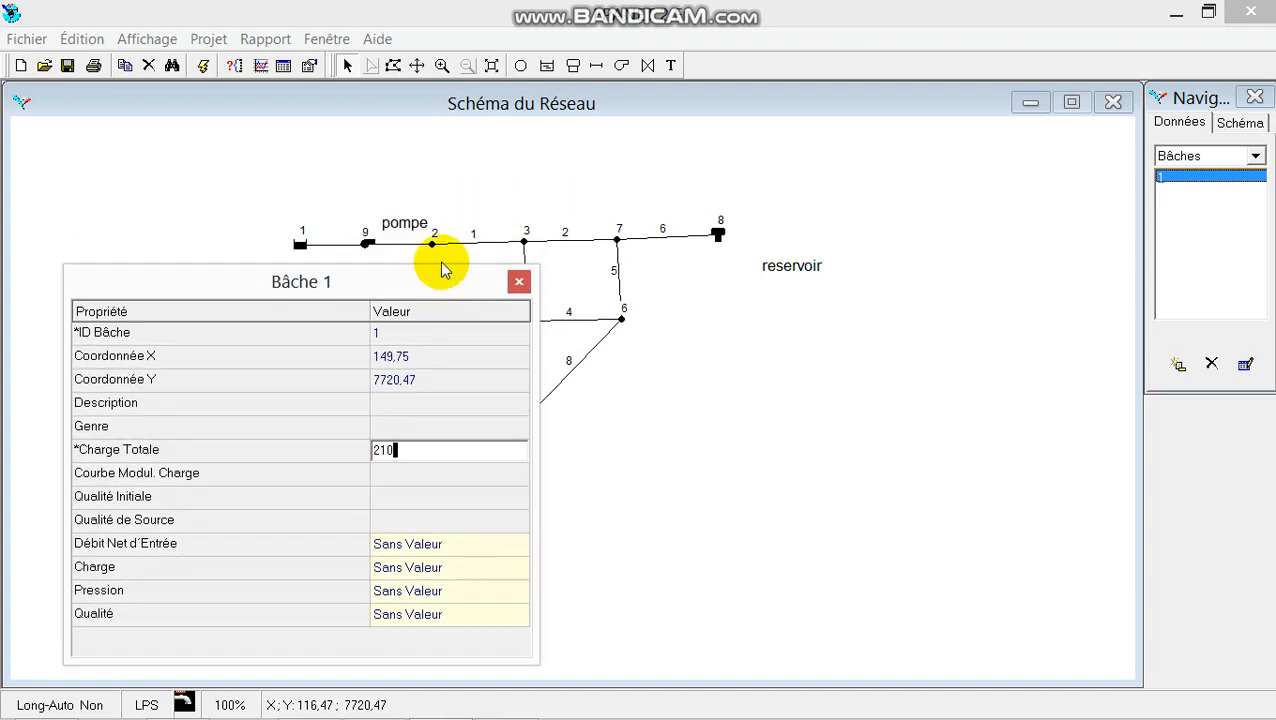
pyautogui.click(432, 245)
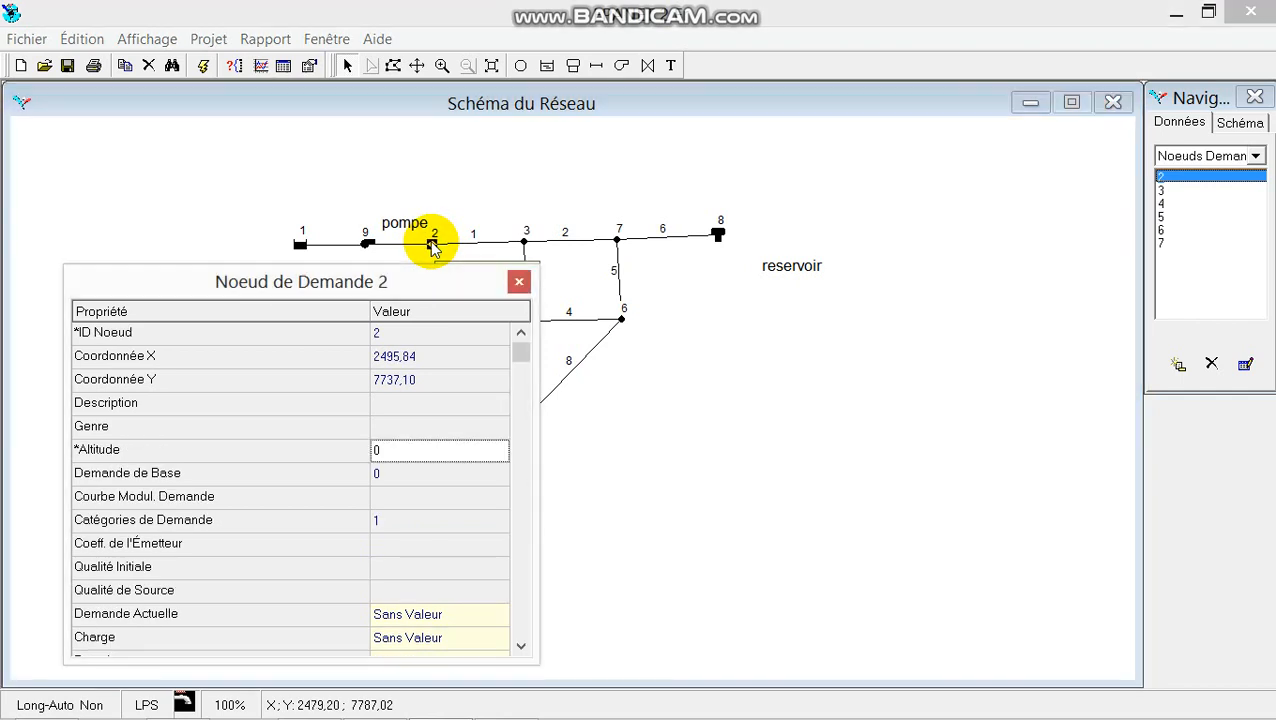
pyautogui.press('Return')
pyautogui.write('21')
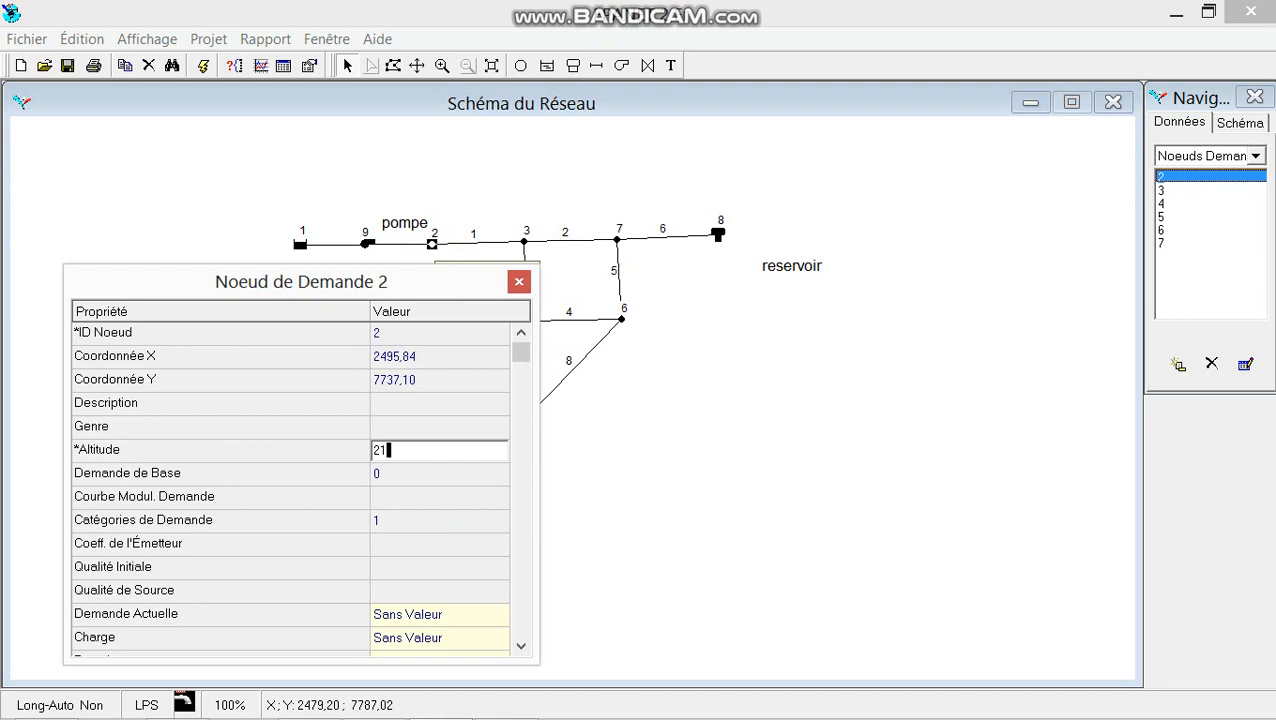
pyautogui.write('0')
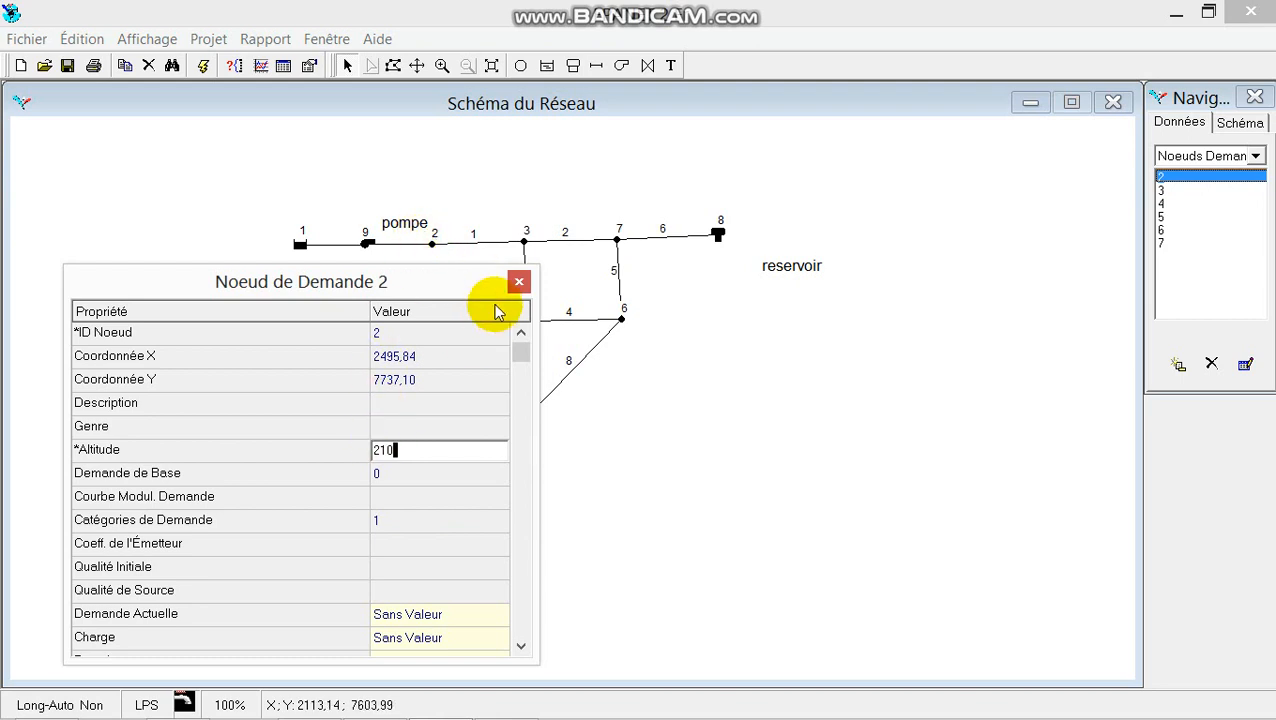
# - Give demand node 3 an elevation (Altitude) of 215 and a base demand of 10
pyautogui.click(524, 243)
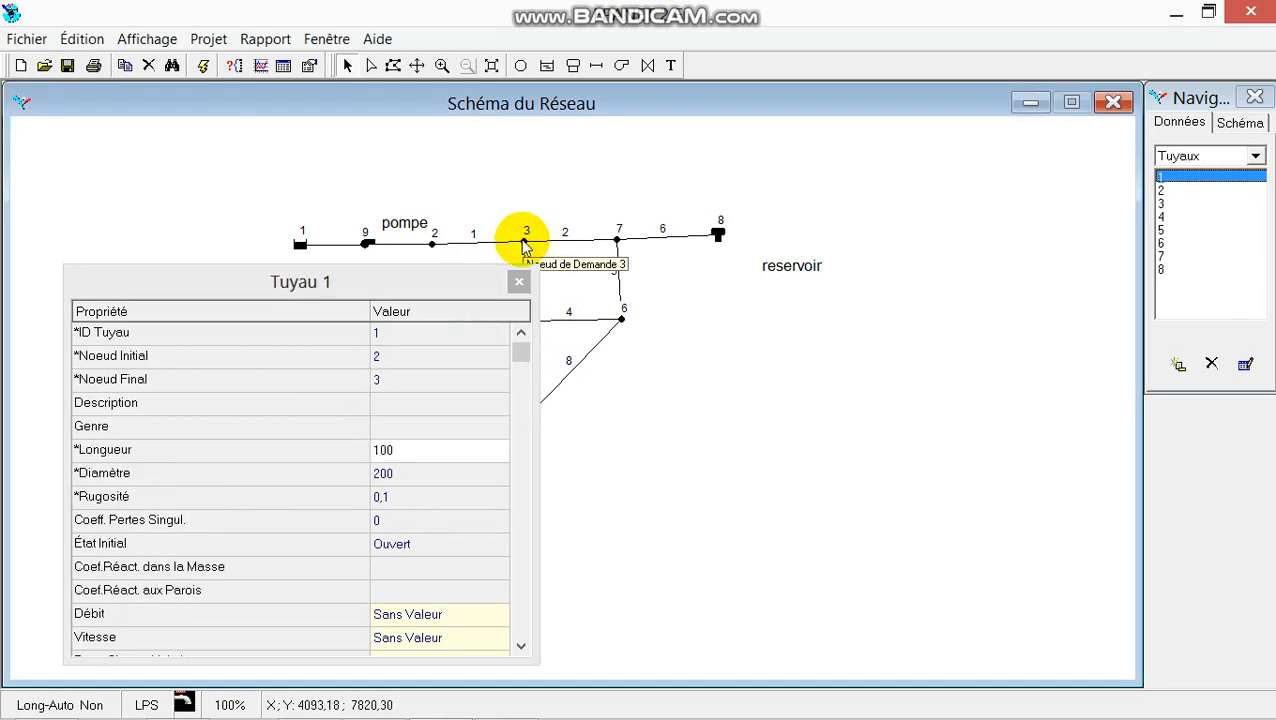
pyautogui.click(525, 242)
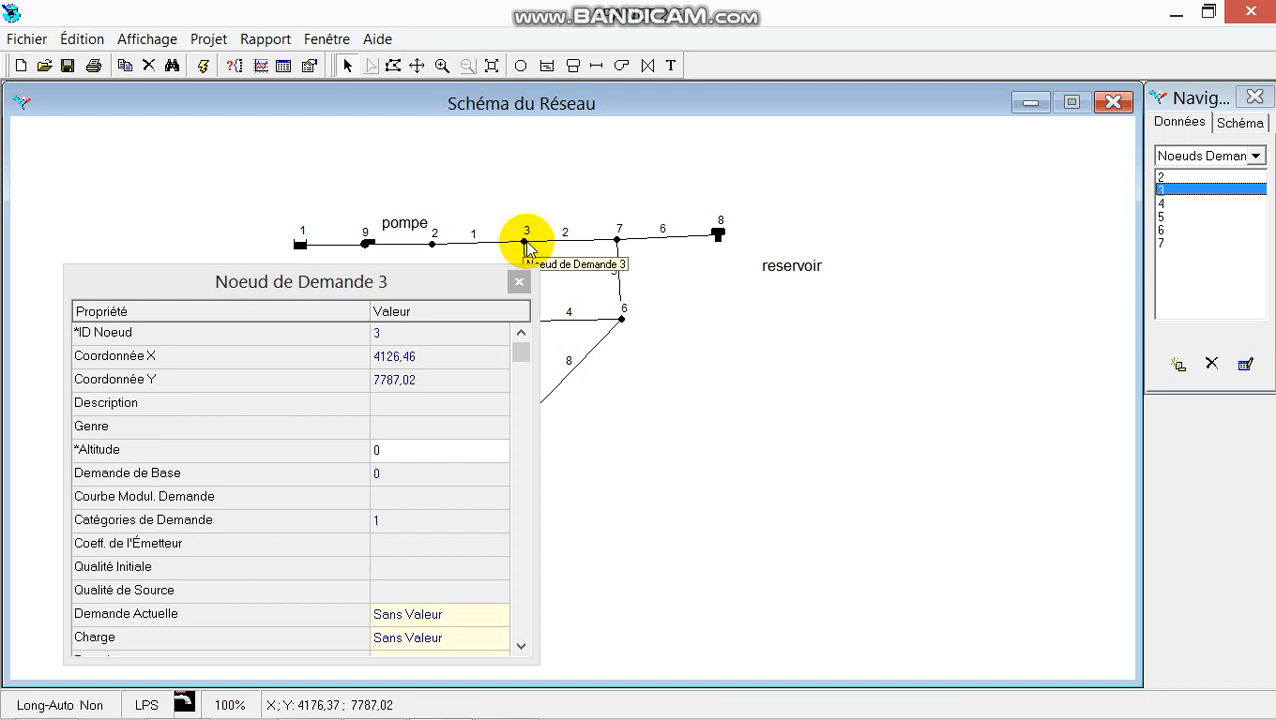
pyautogui.click(400, 451)
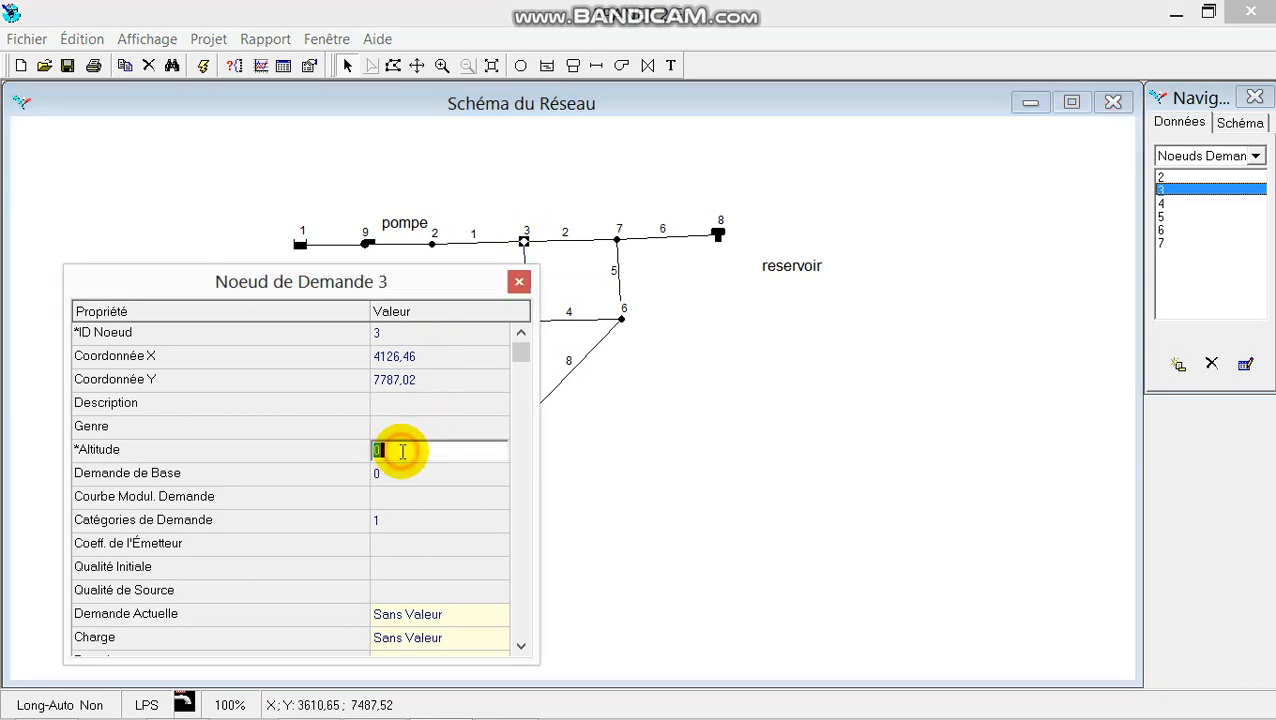
pyautogui.write('21')
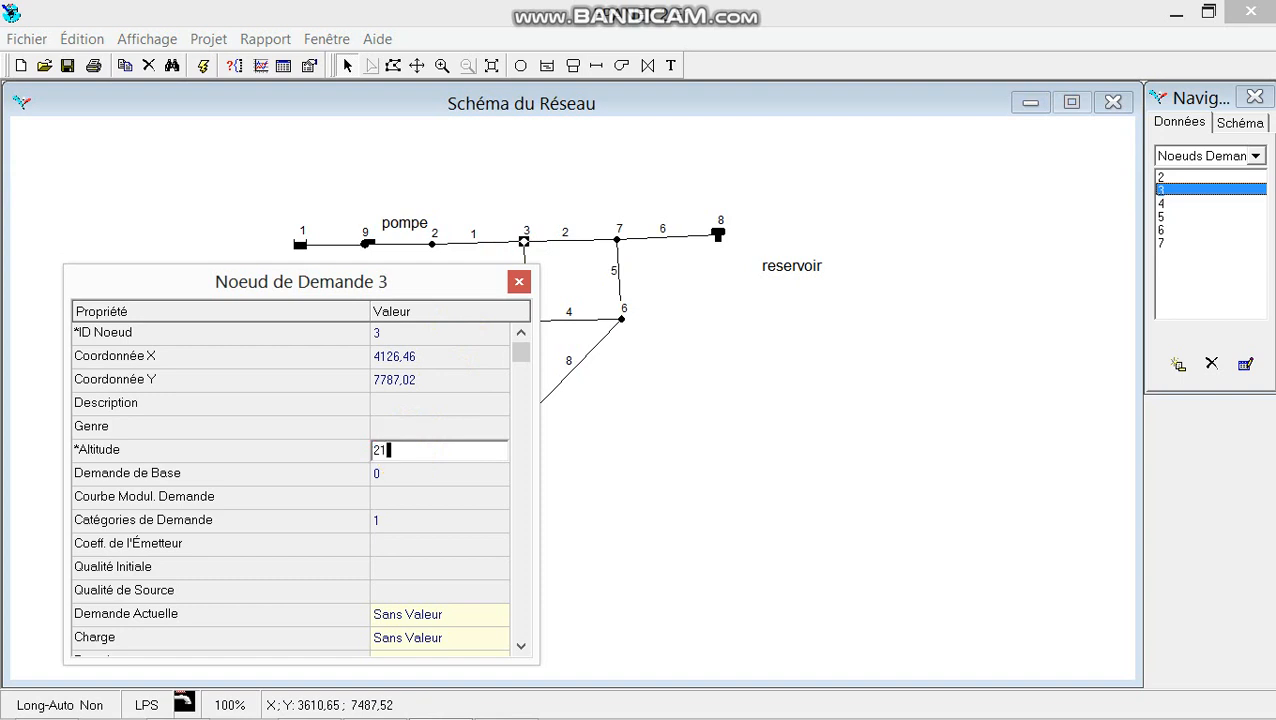
pyautogui.write('5')
pyautogui.click(400, 472)
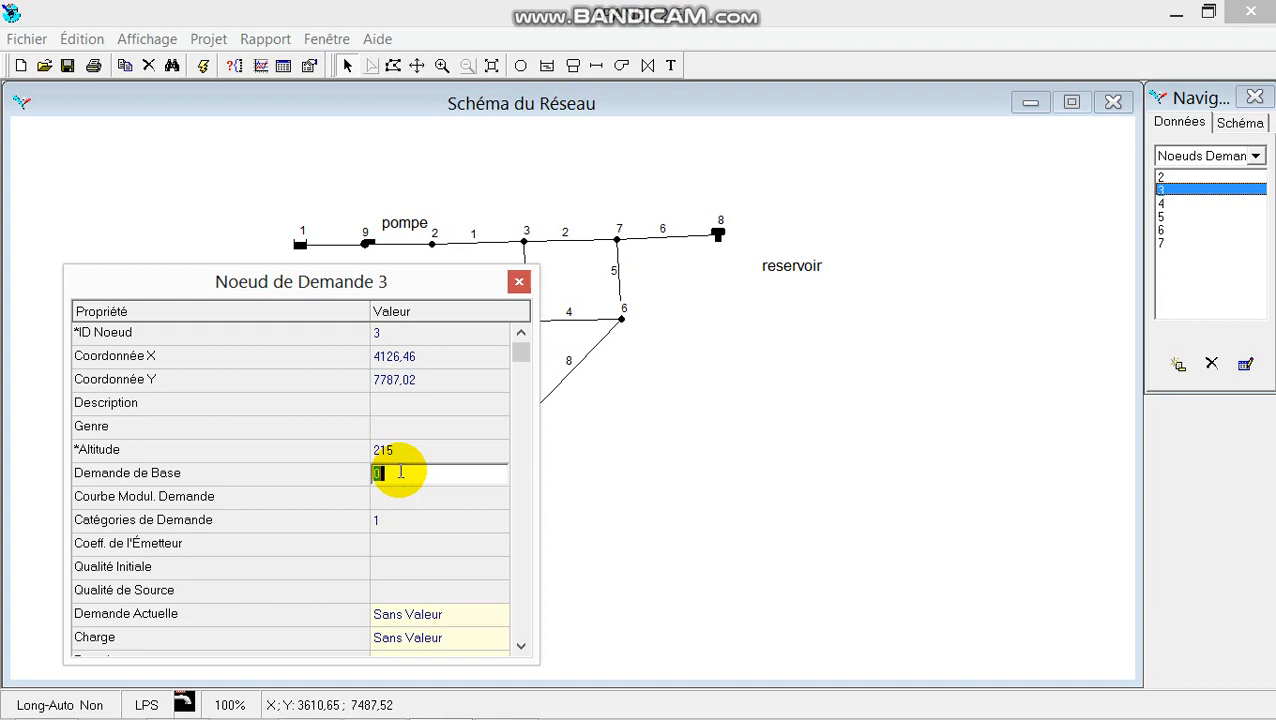
pyautogui.write('10')
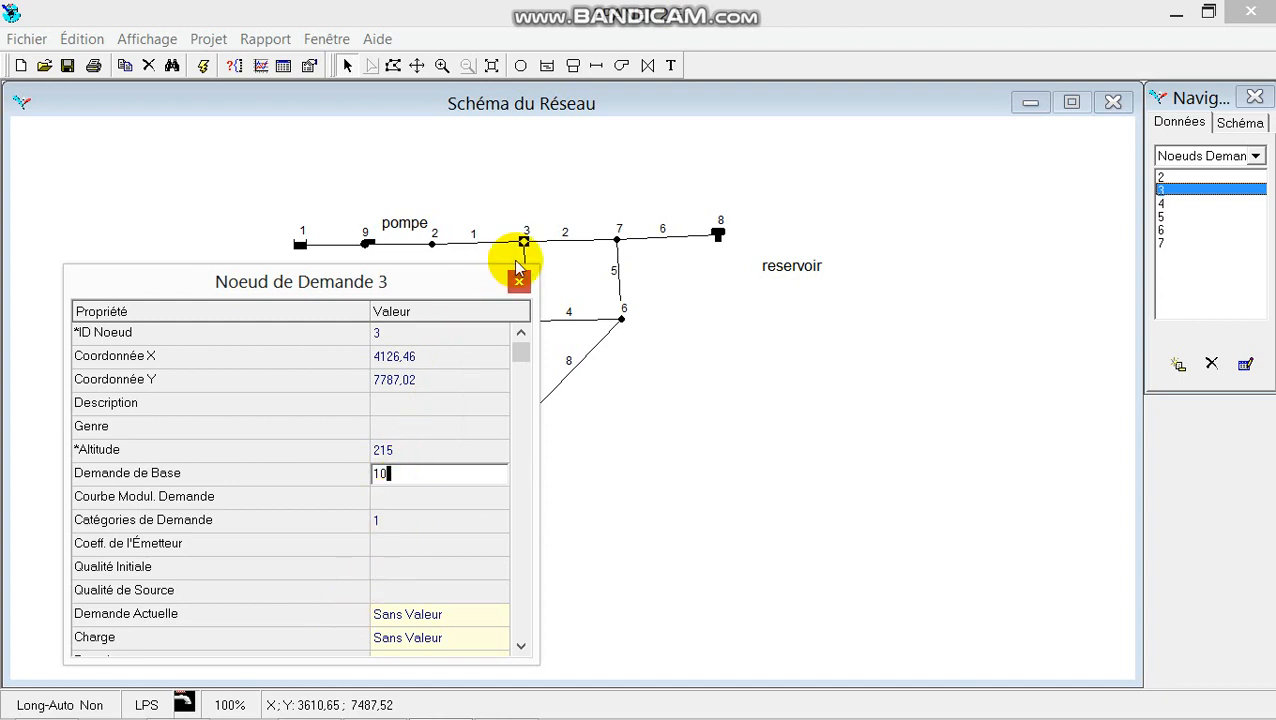
# - Give demand node 4 a base demand of 10 and an elevation (Altitude) of 210
pyautogui.moveTo(456, 277); pyautogui.dragTo(412, 280)
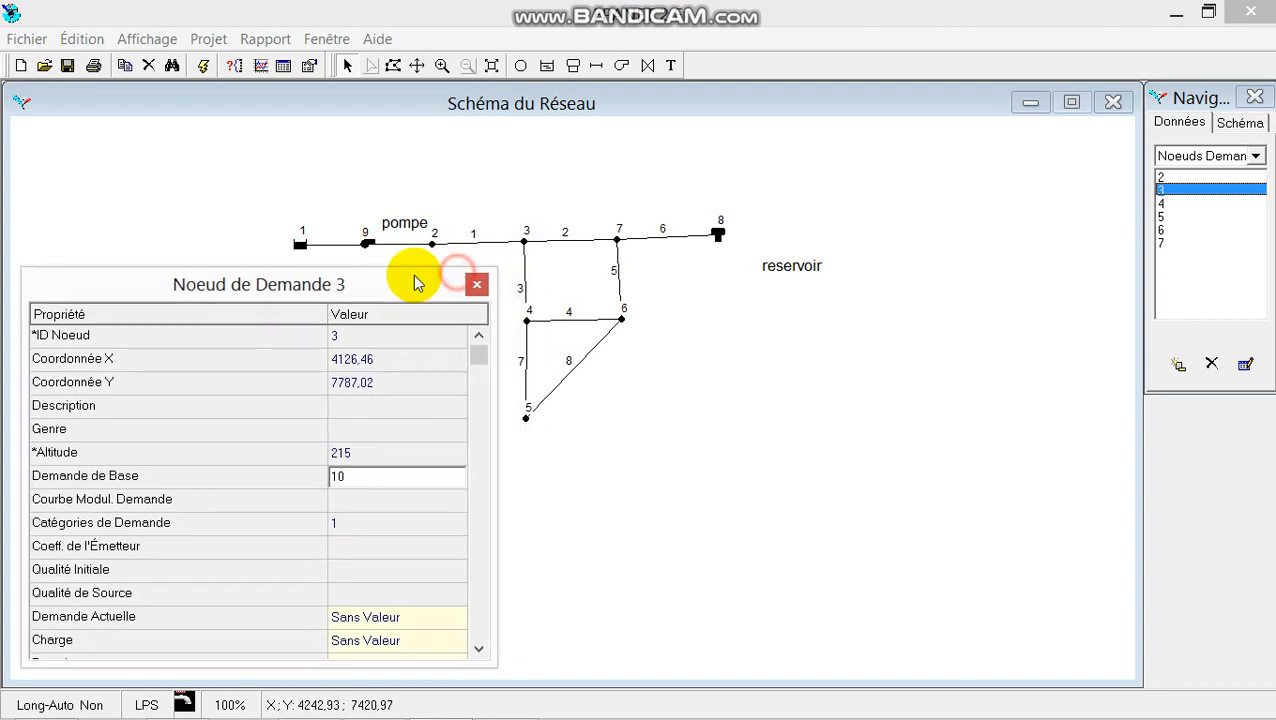
pyautogui.click(527, 320)
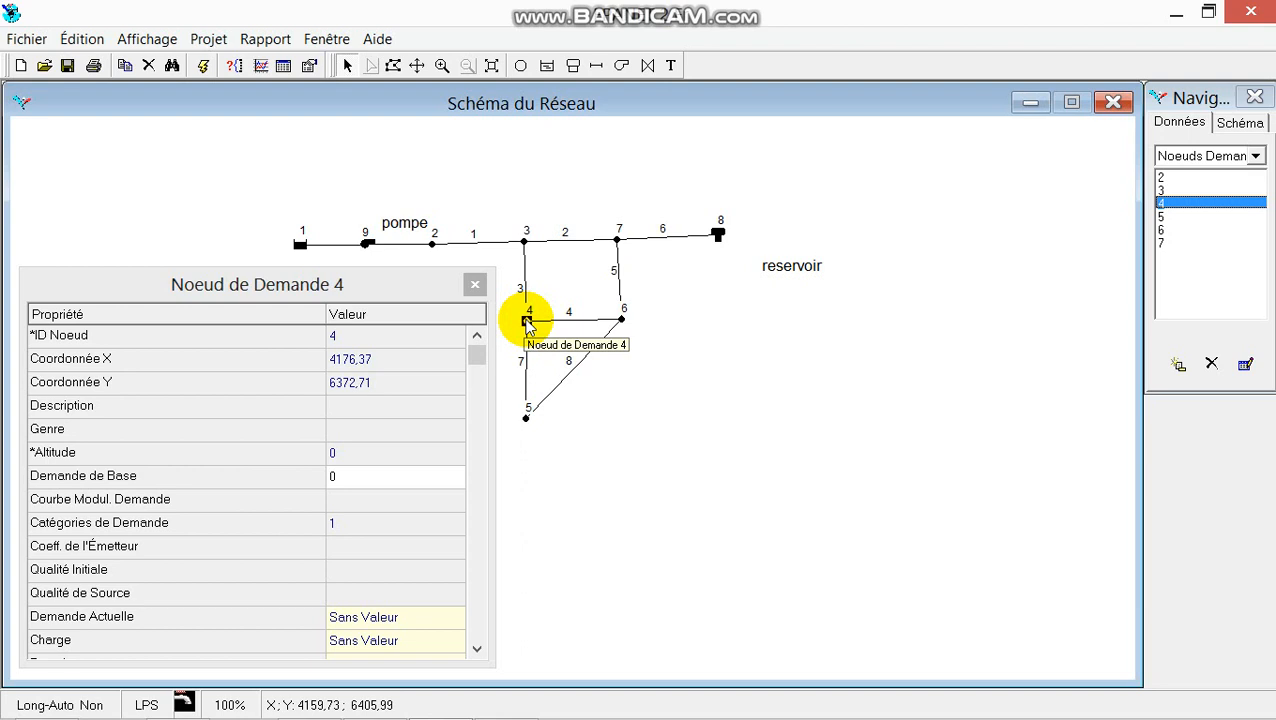
pyautogui.click(526, 321)
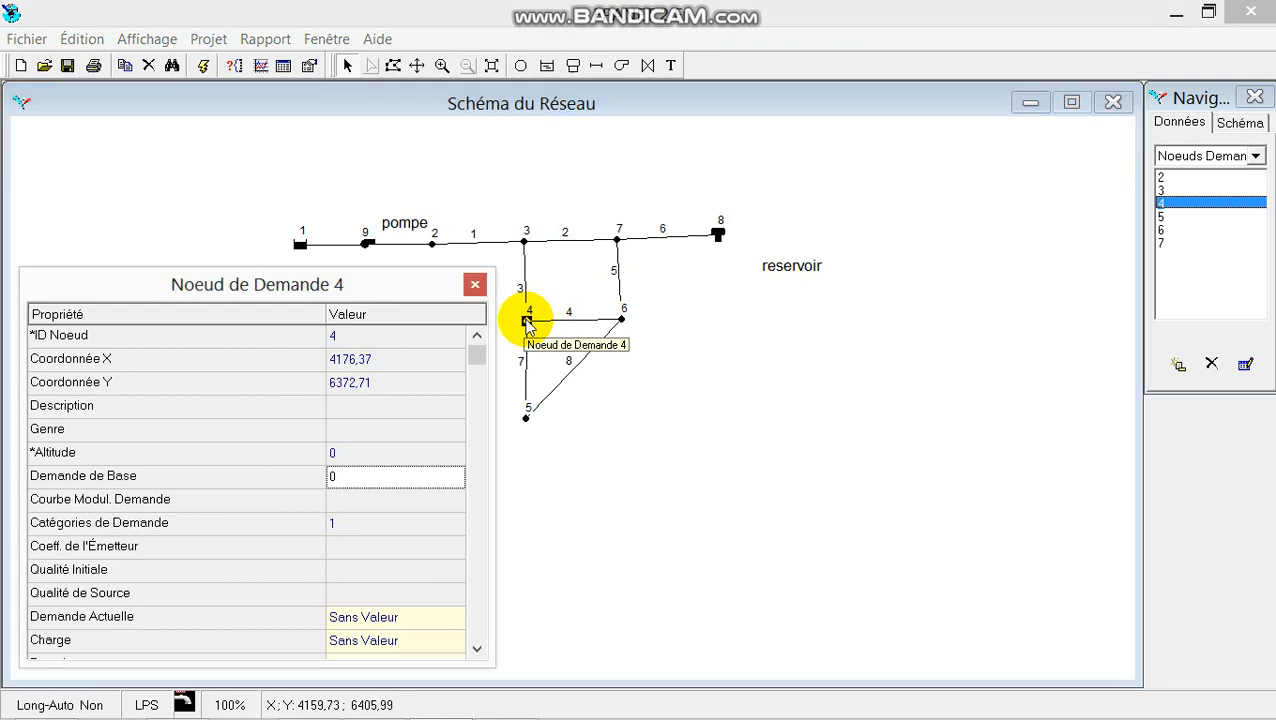
pyautogui.write('1')
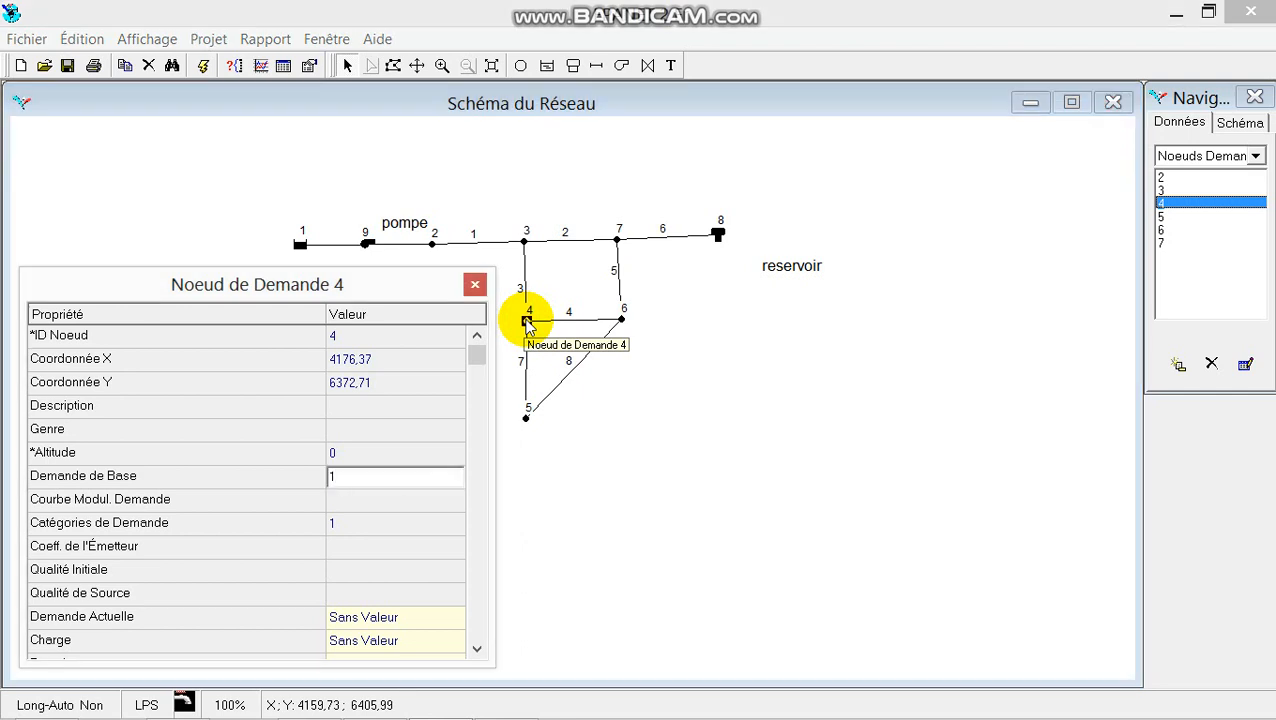
pyautogui.write('0')
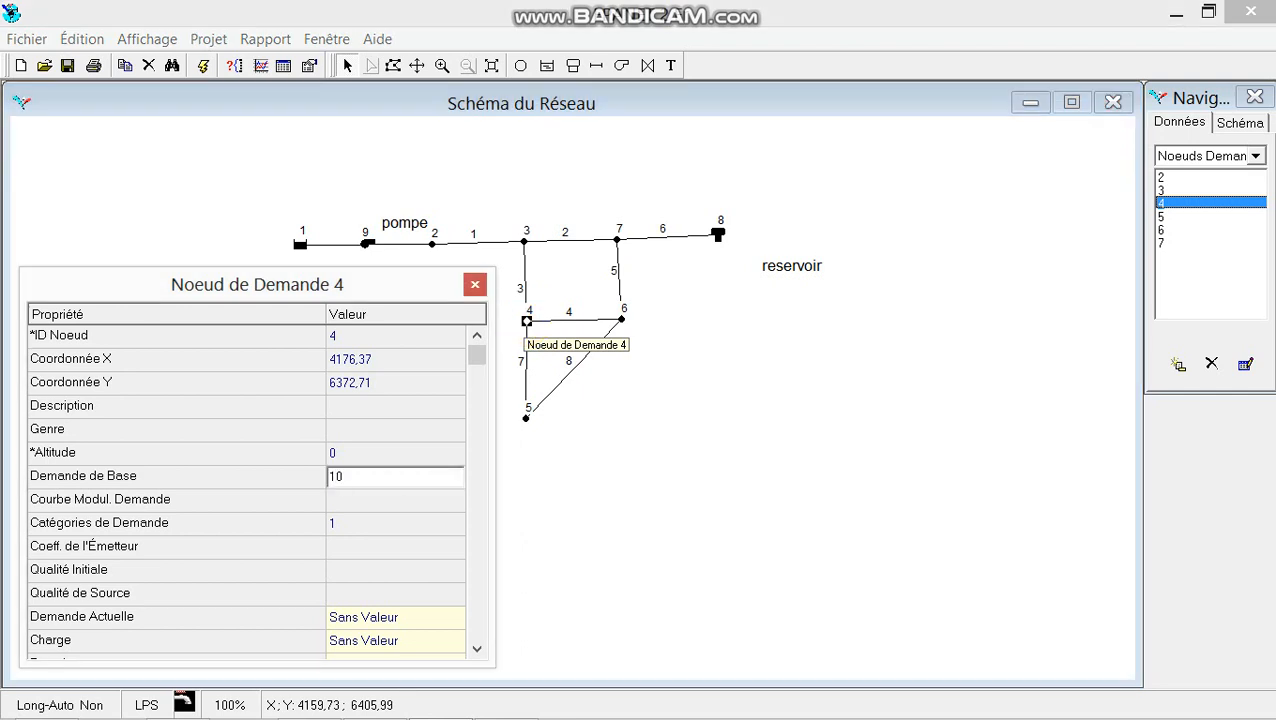
pyautogui.click(408, 450)
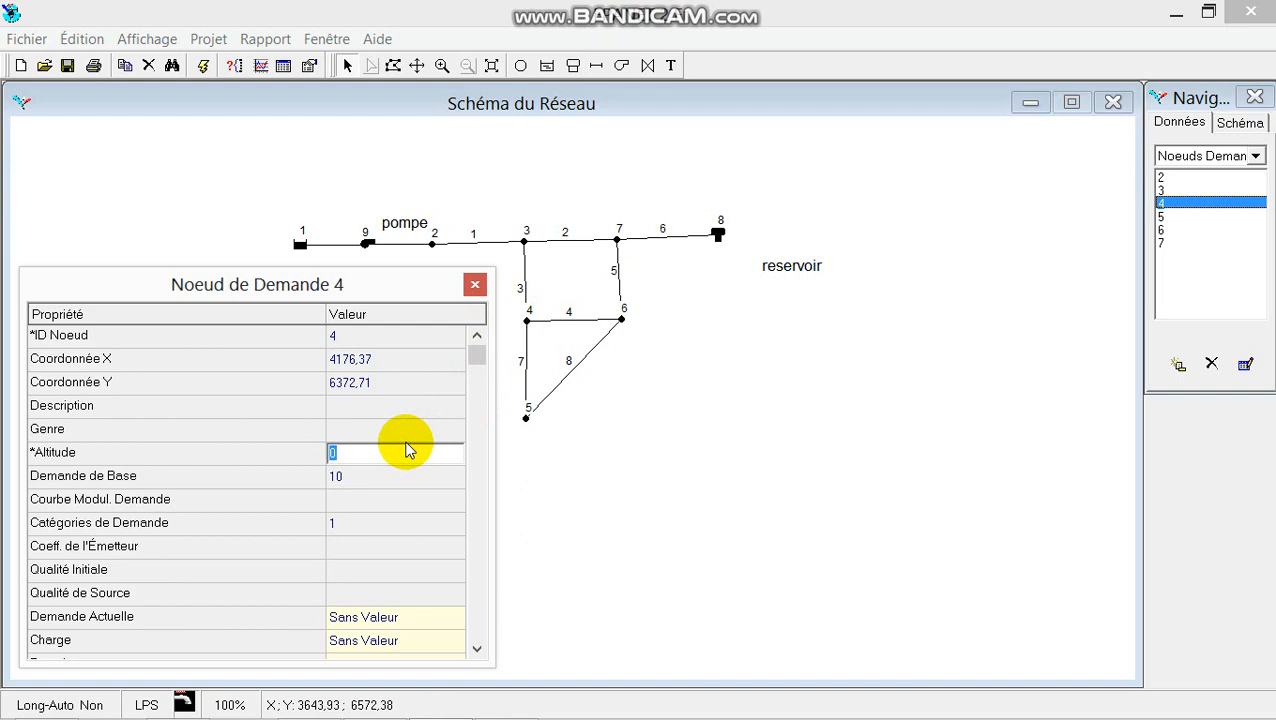
pyautogui.write('210')
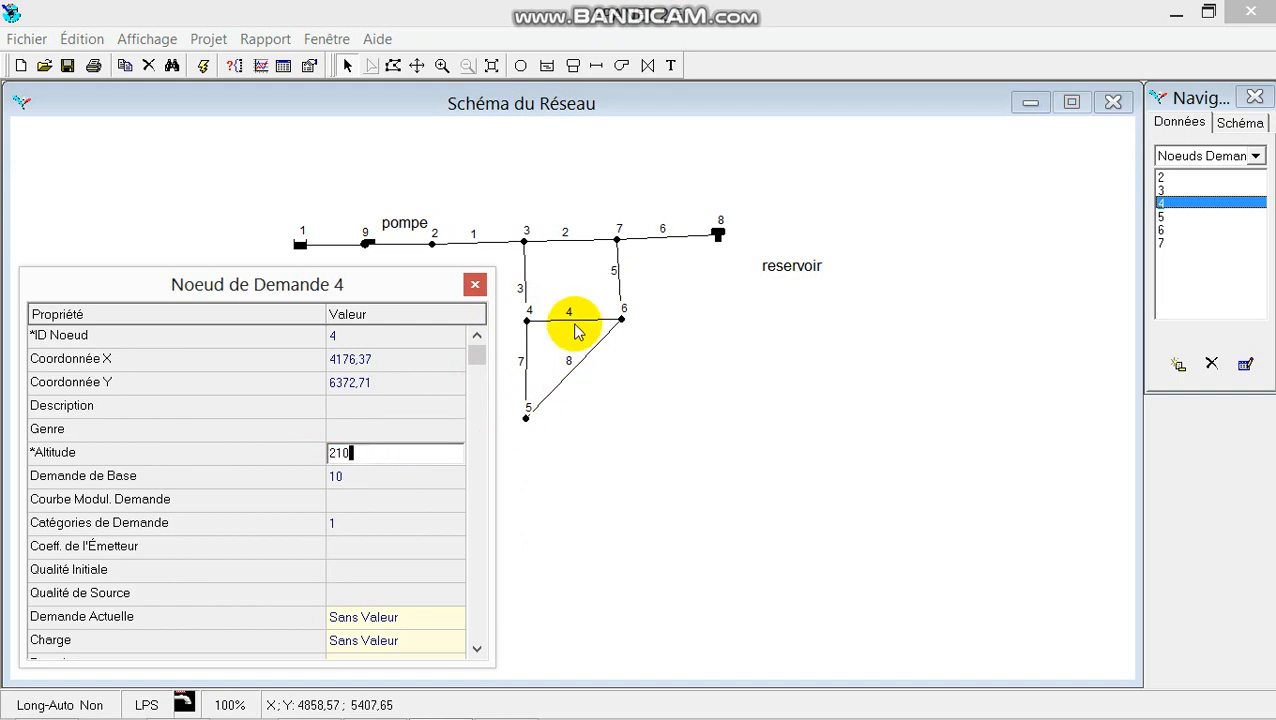